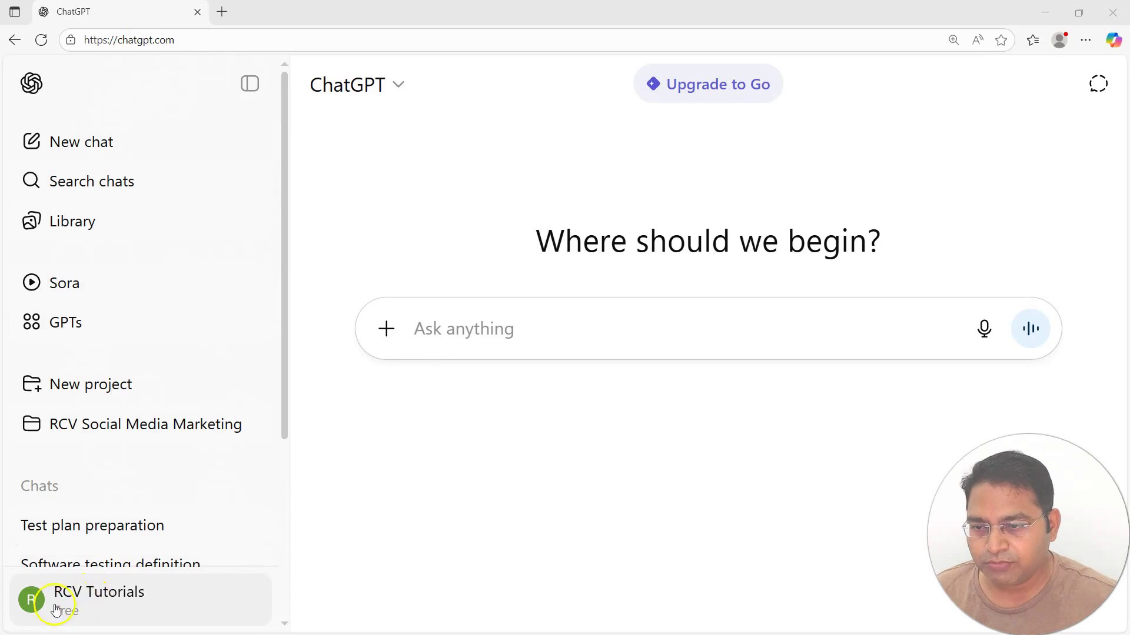
Open the account settings and set the interface theme to Dark
click(89, 601)
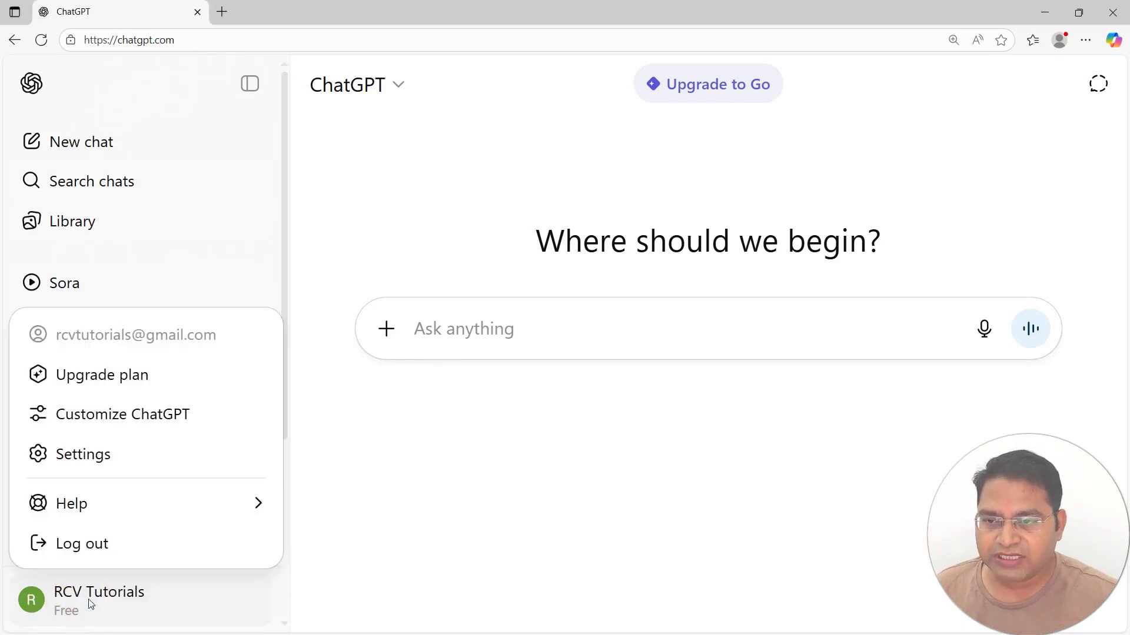
click(96, 471)
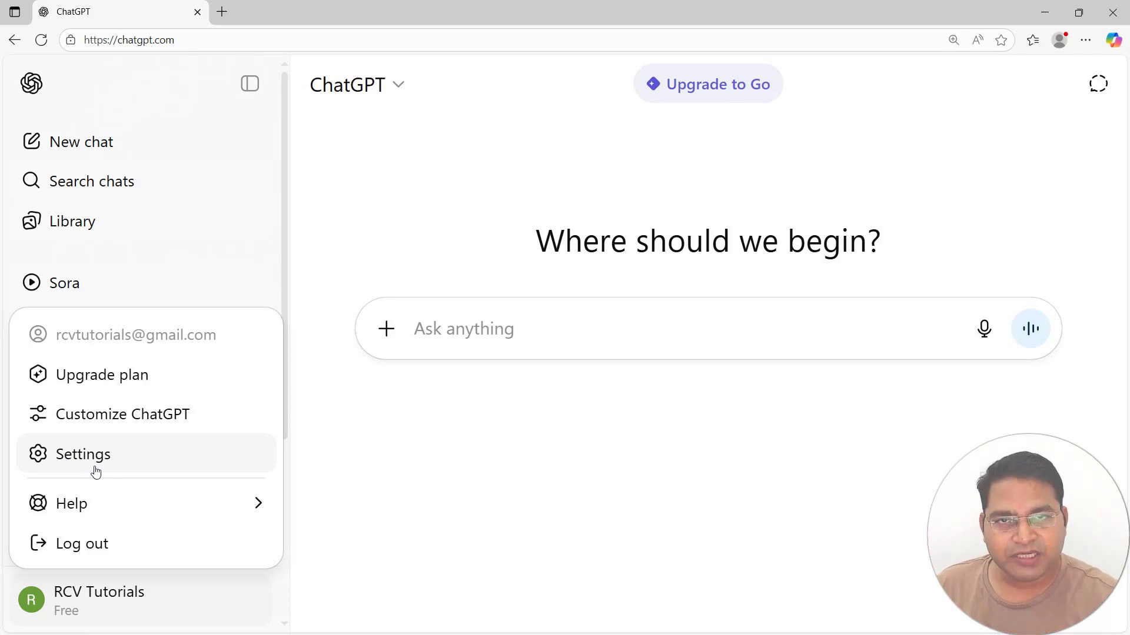
click(94, 493)
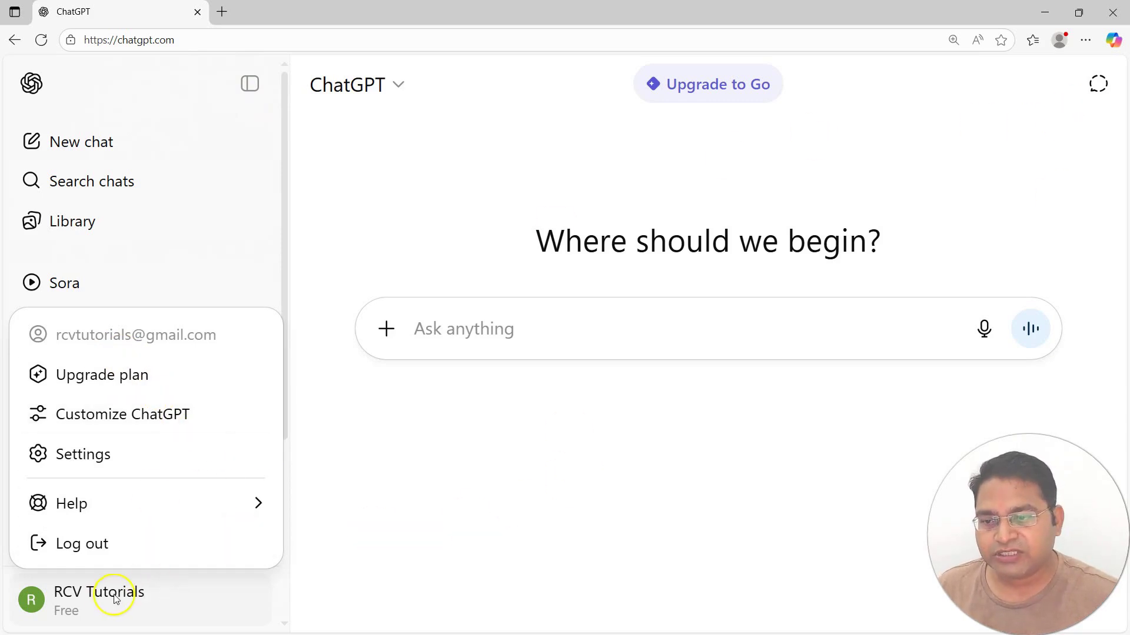
click(83, 455)
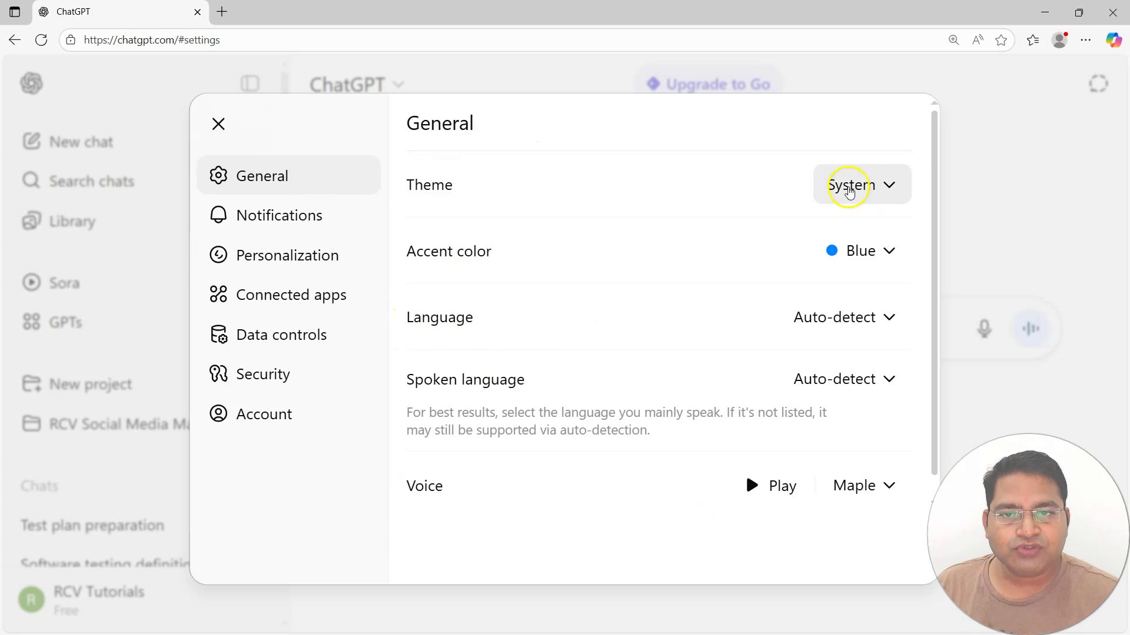
click(851, 186)
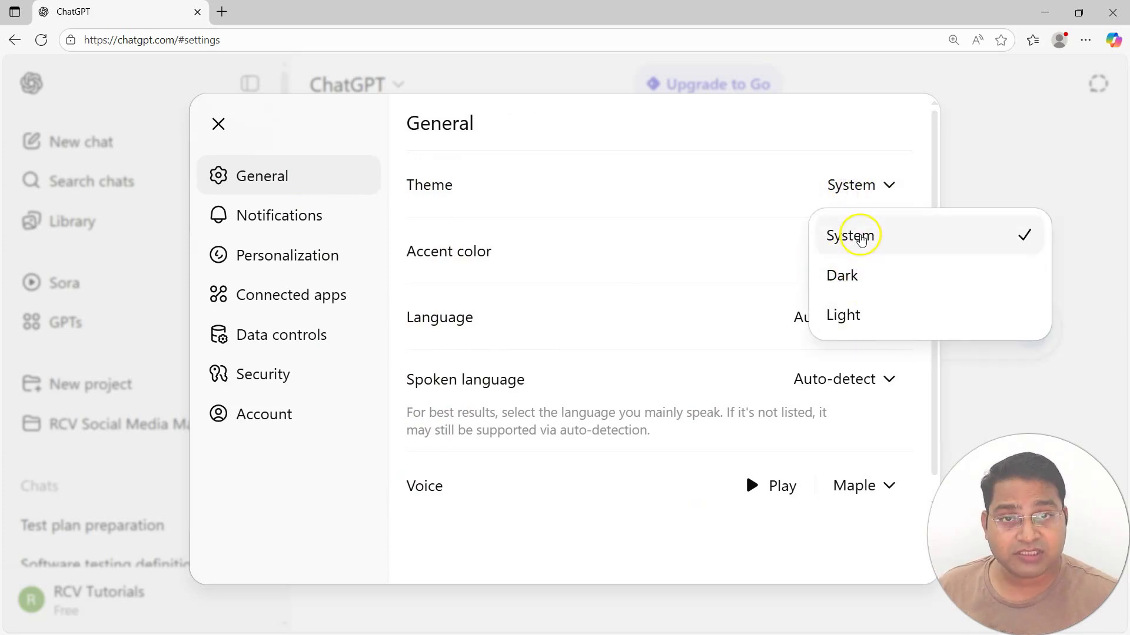
click(861, 275)
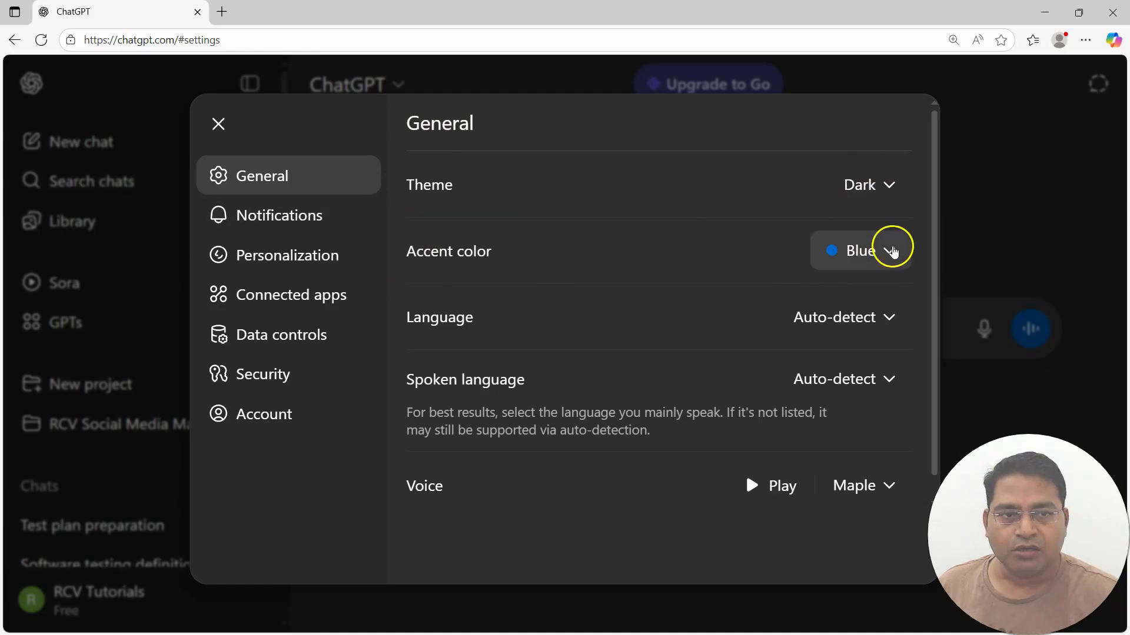
Try Green as the accent color and settle on Yellow
click(869, 253)
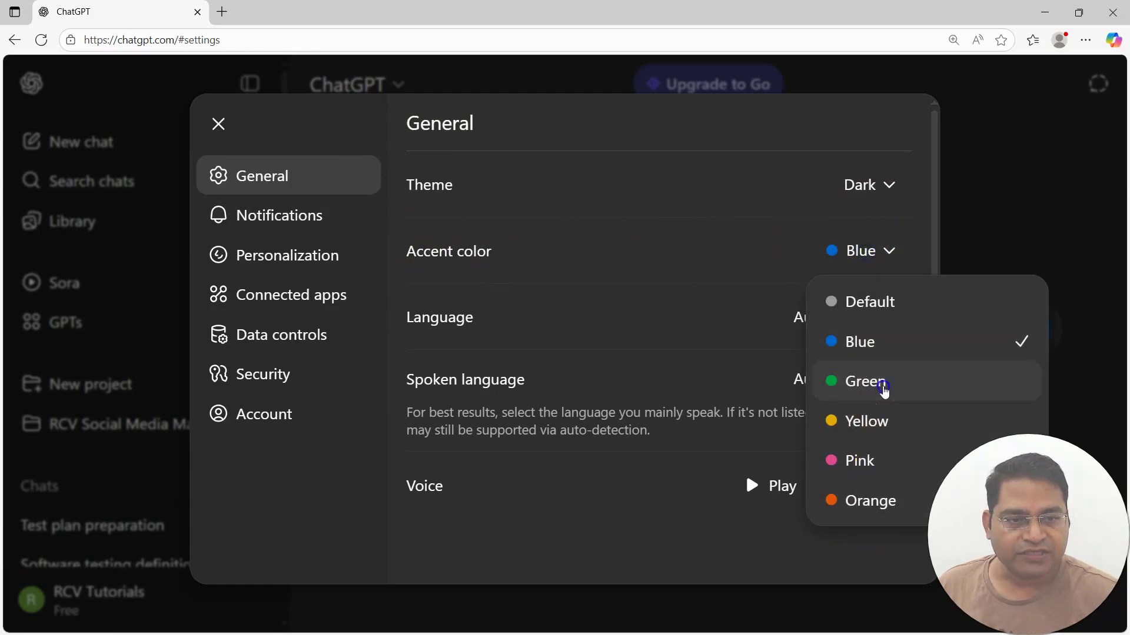
click(882, 386)
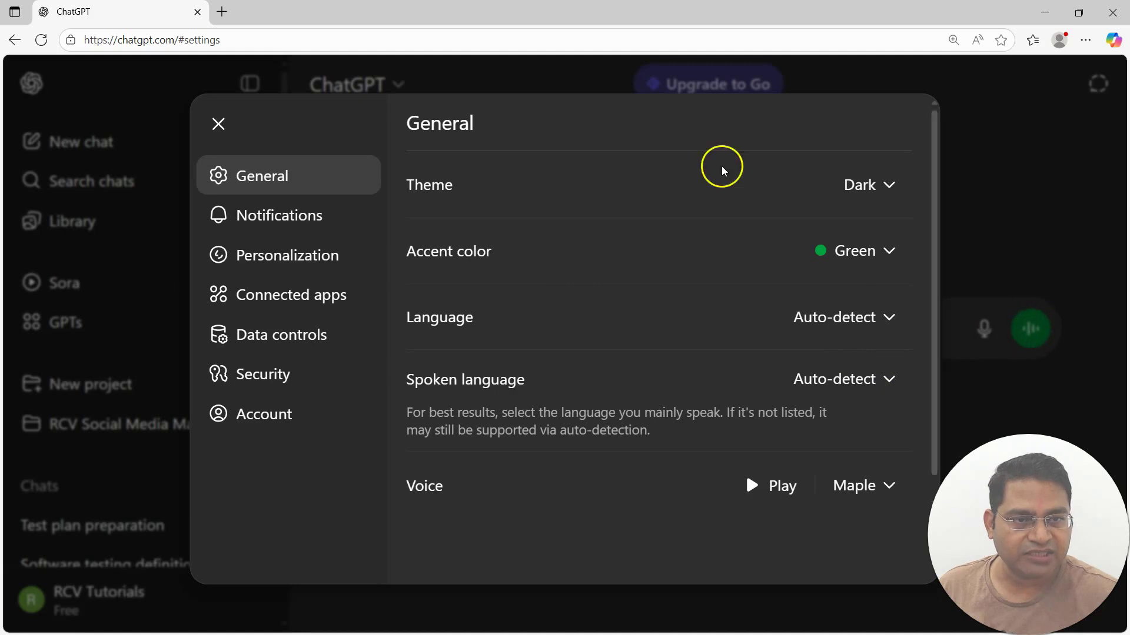
click(830, 252)
click(840, 424)
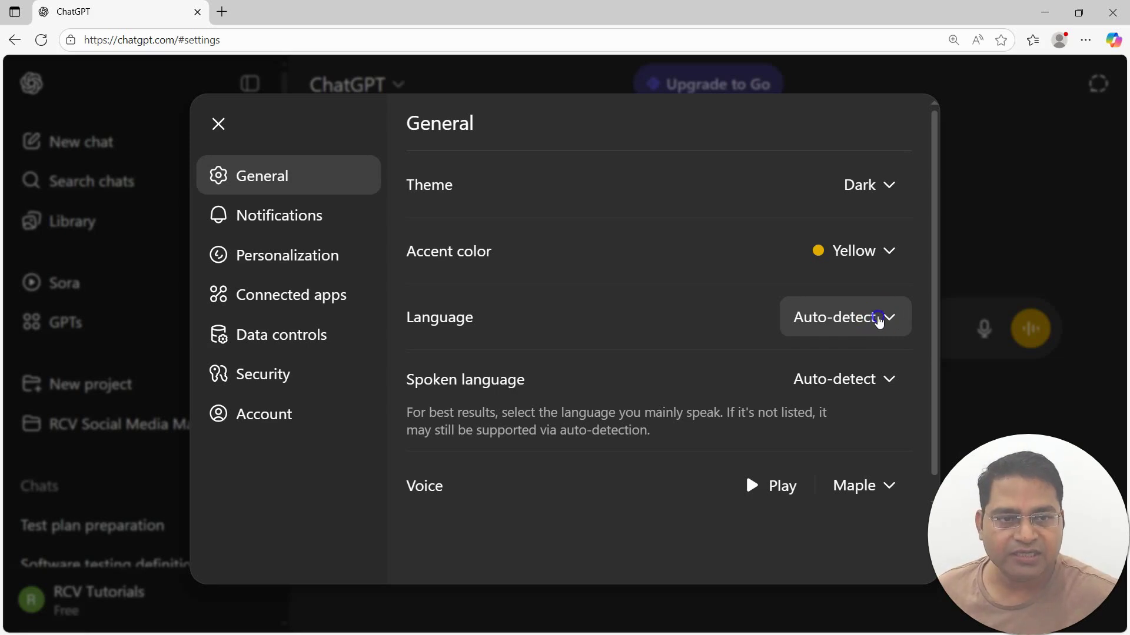
Examine the available choices for the interface language and the spoken language, keeping both on Auto-detect
click(877, 321)
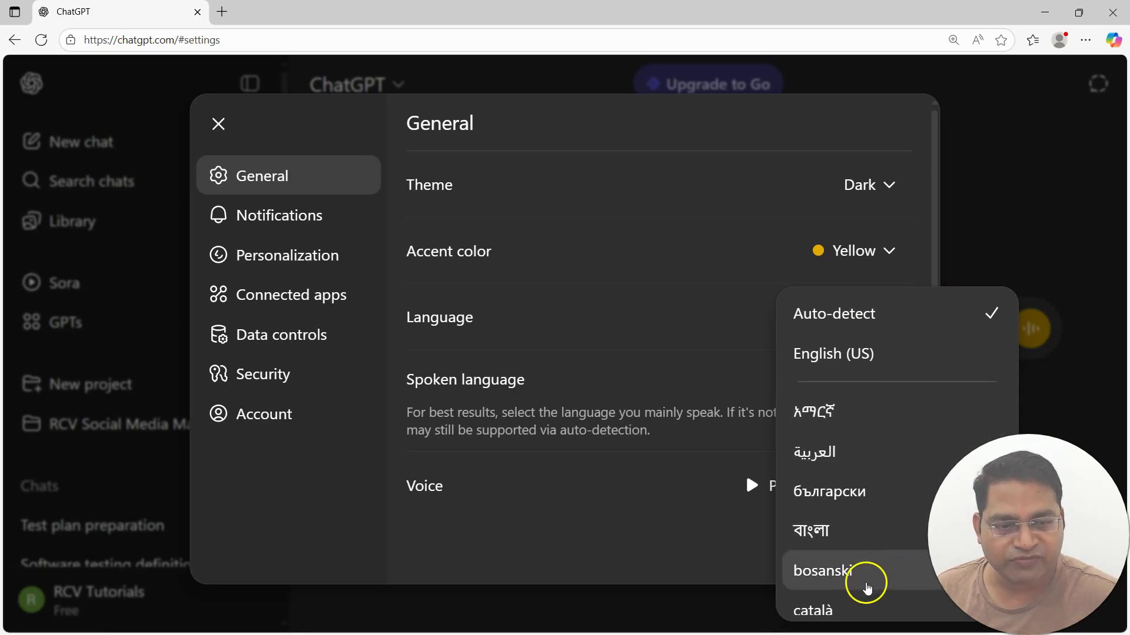
click(671, 313)
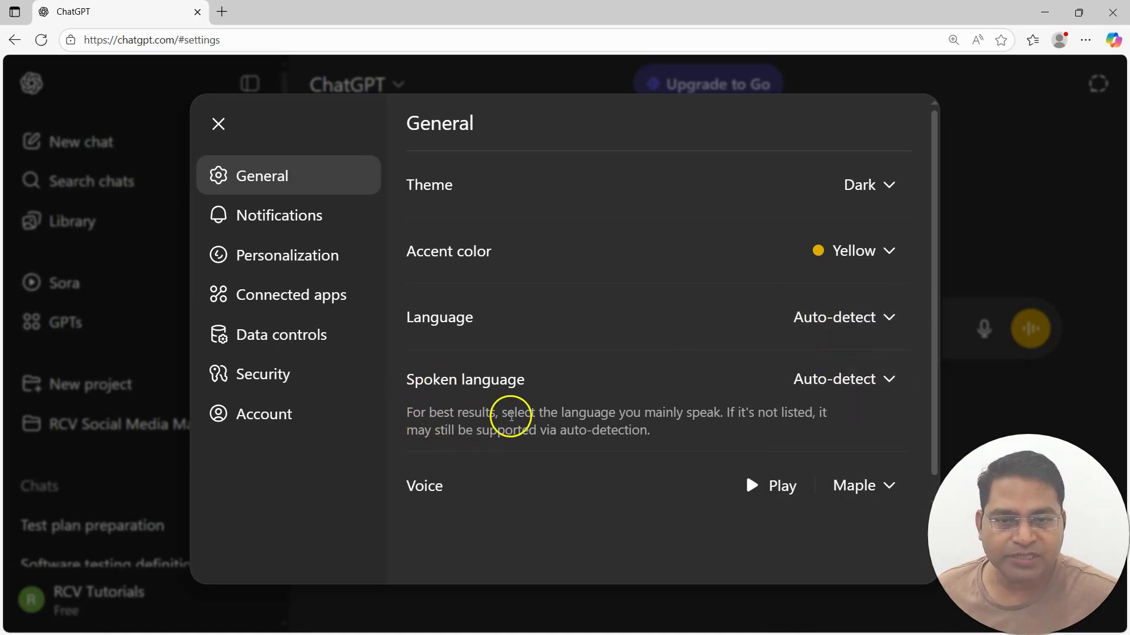
drag(681, 429, 625, 406)
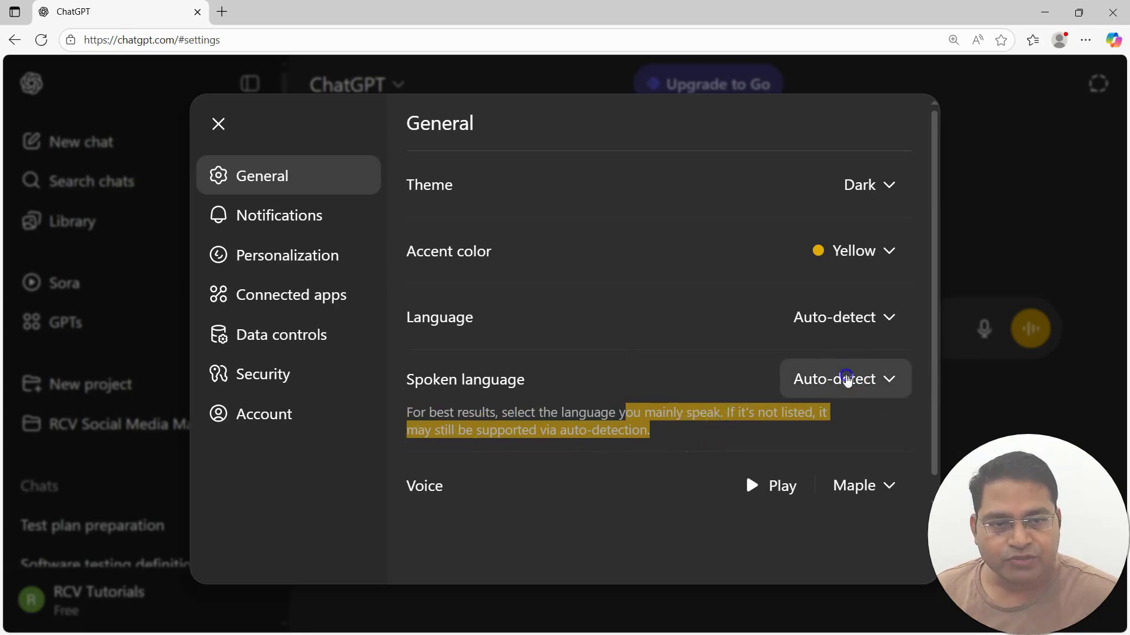
click(847, 379)
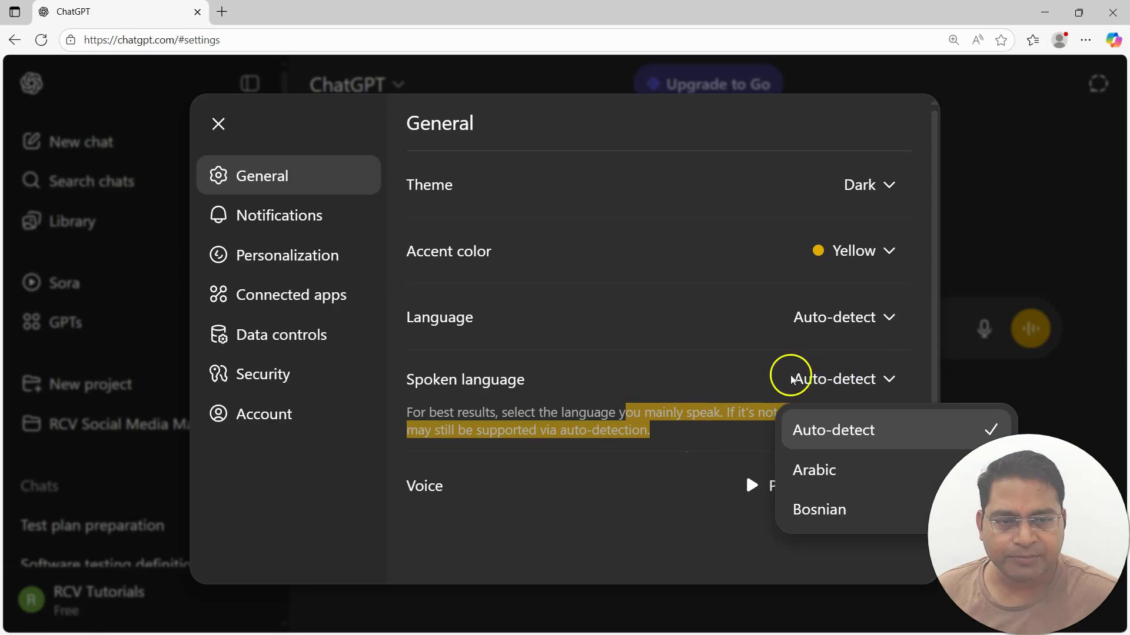
click(734, 377)
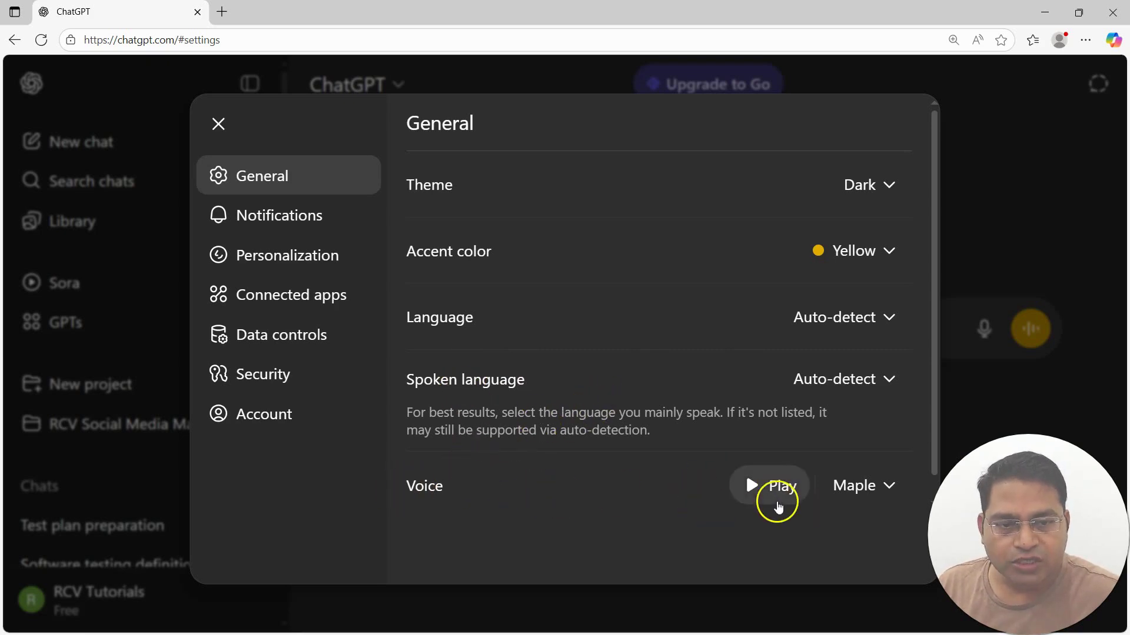
Look through the list of available voices in the general settings, leaving Maple selected
click(885, 488)
scroll(888, 391, down, 1)
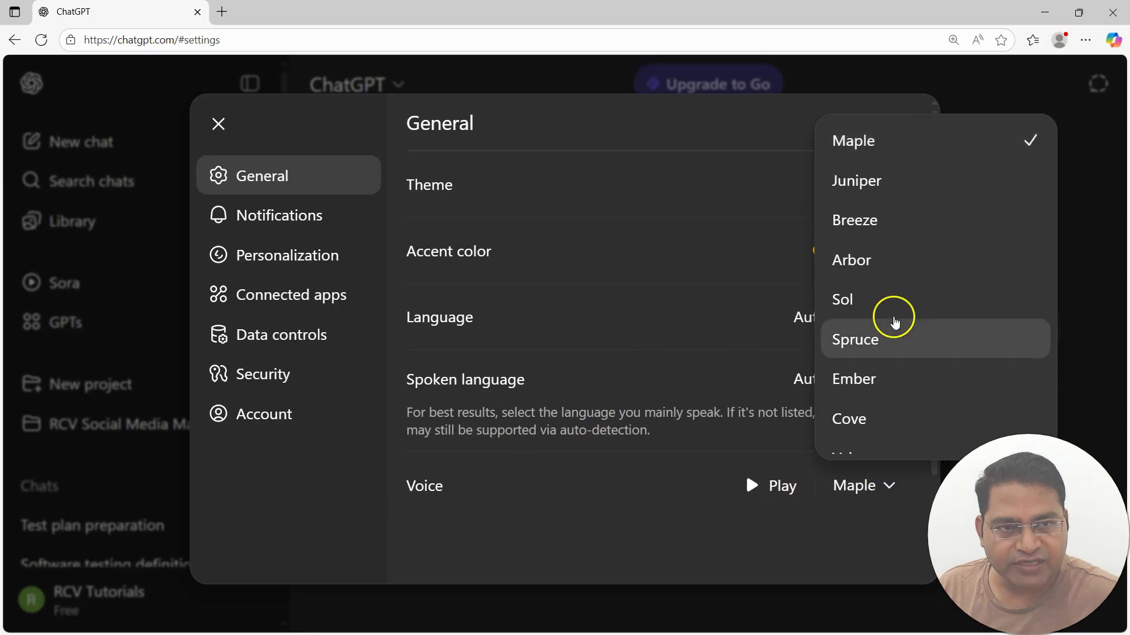
scroll(888, 391, up, 1)
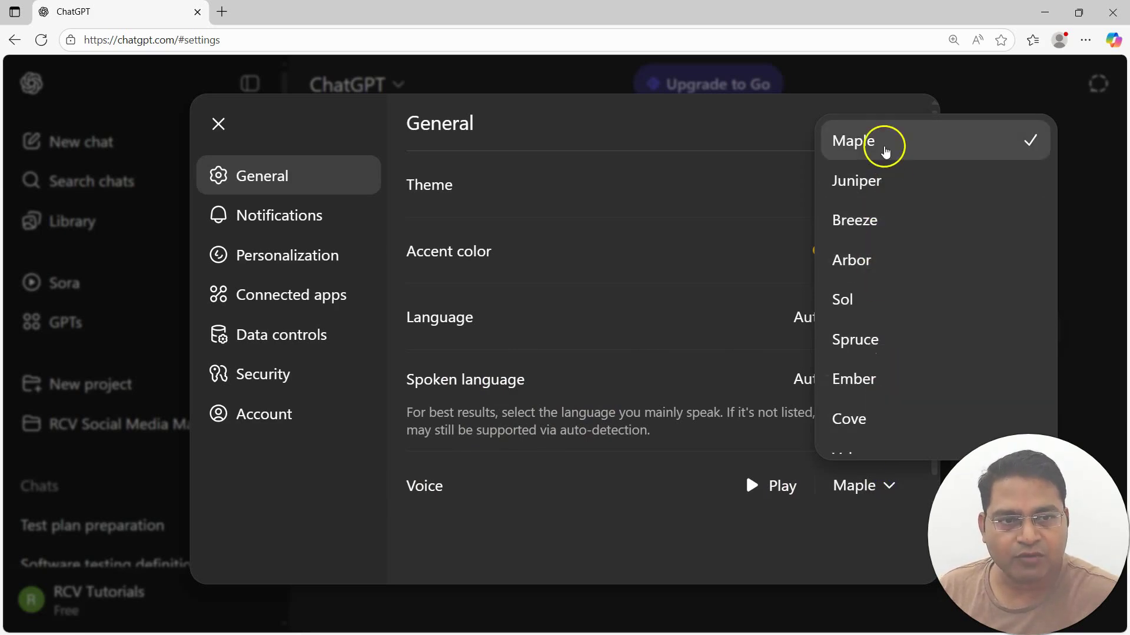
scroll(888, 416, down, 1)
scroll(888, 355, up, 1)
click(772, 300)
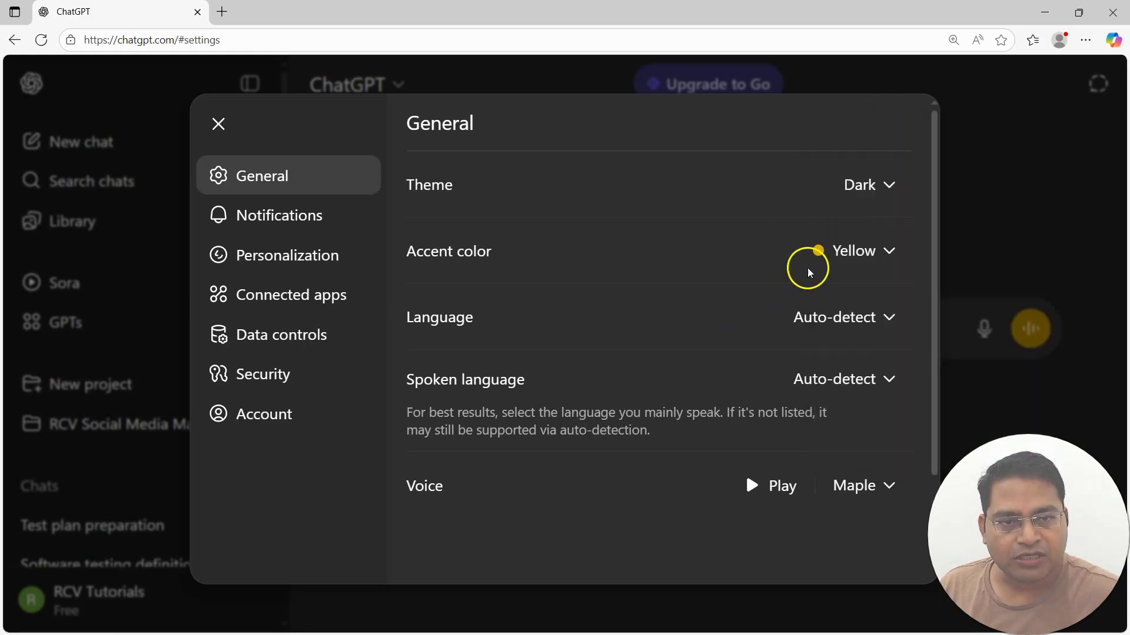
scroll(615, 494, down, 1)
scroll(615, 494, up, 1)
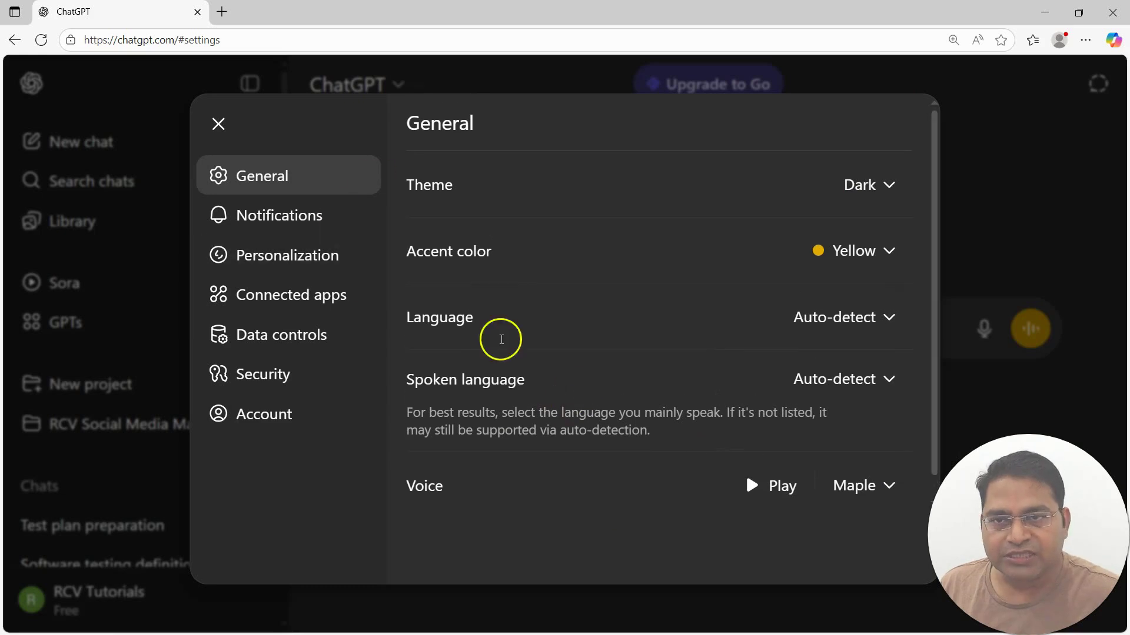
Examine the notification settings, checking the delivery options for responses and for tasks
click(315, 213)
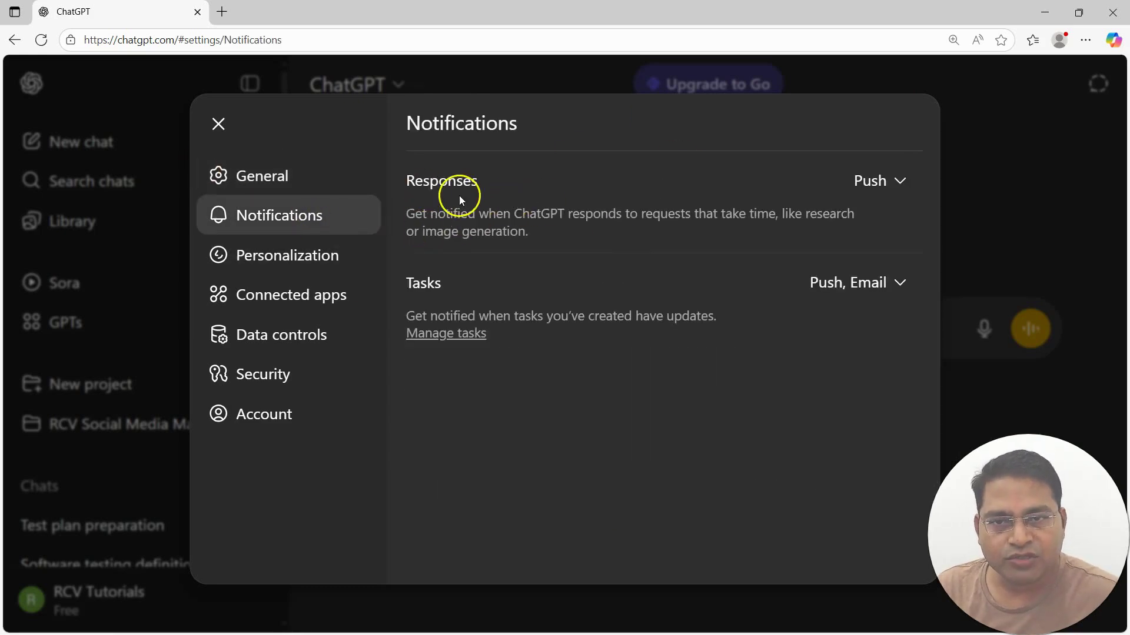
click(883, 187)
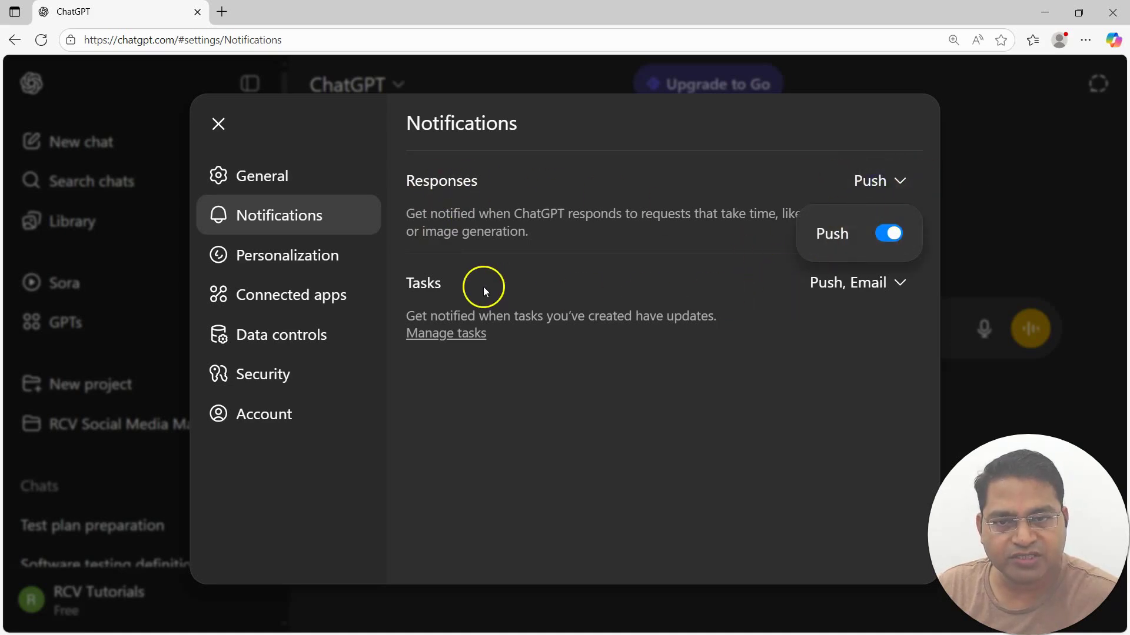
click(941, 345)
click(877, 288)
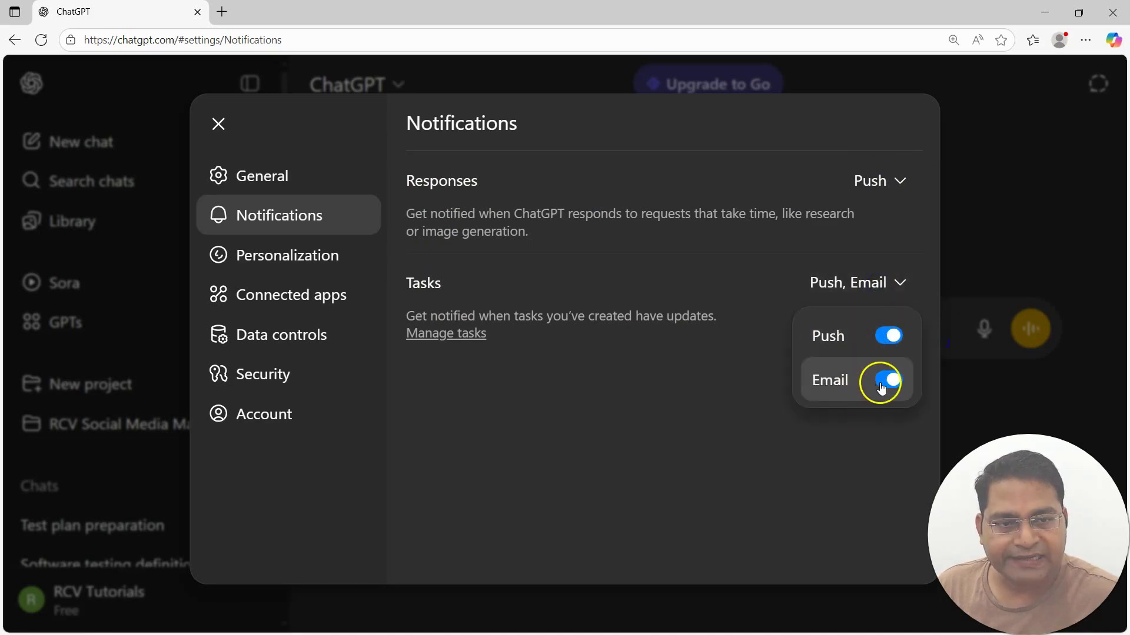
Open the personalization settings and review the custom instructions and memory options
click(312, 269)
click(274, 263)
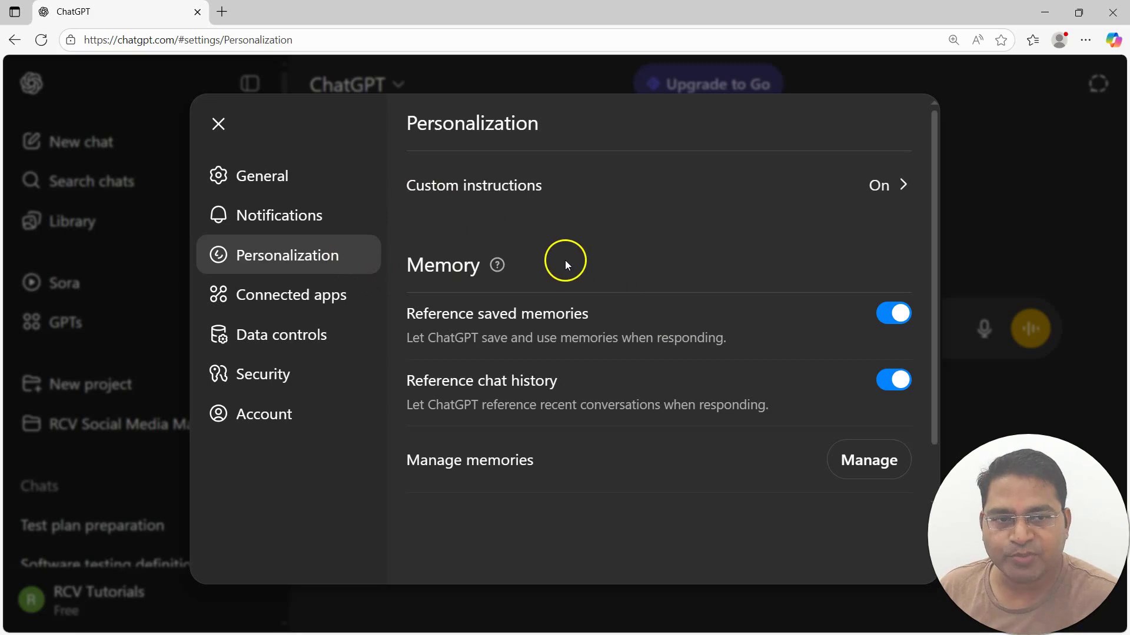
scroll(690, 343, down, 1)
scroll(672, 393, up, 1)
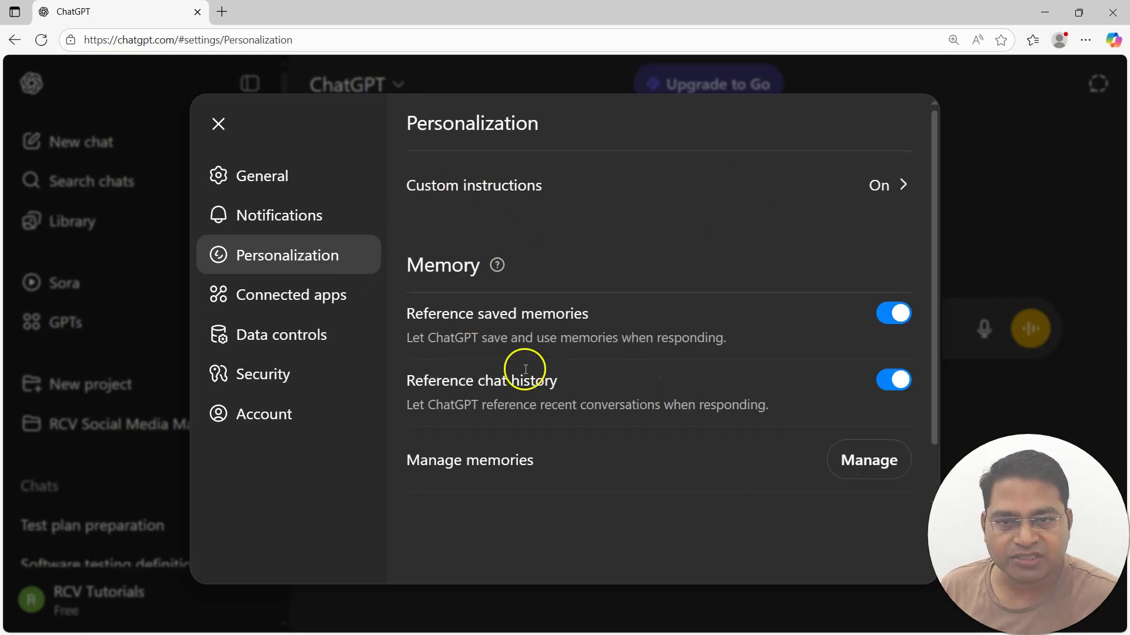
scroll(522, 366, down, 1)
scroll(715, 336, up, 1)
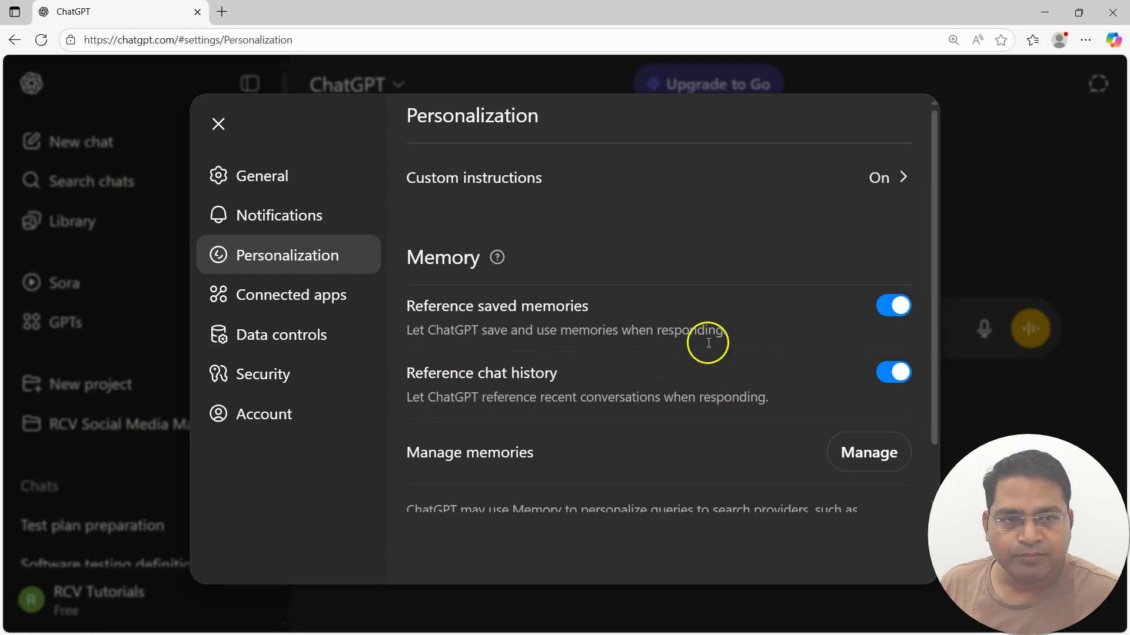
Review the custom instructions form, including its advanced section and new-chat option, and close it without saving
click(894, 186)
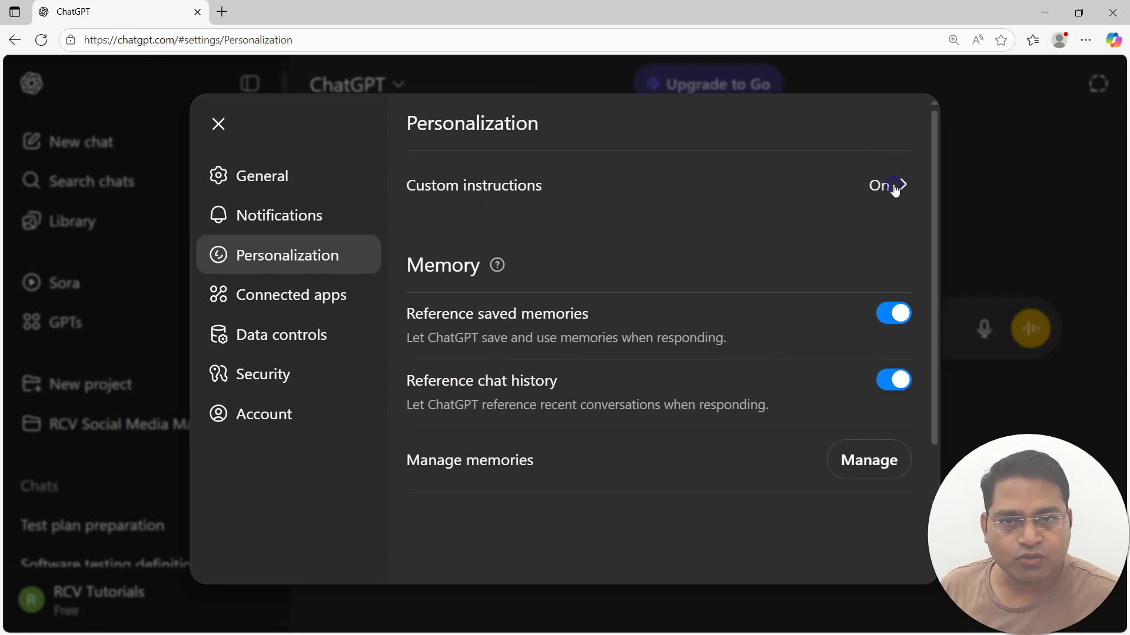
scroll(475, 413, down, 1)
scroll(475, 412, down, 5)
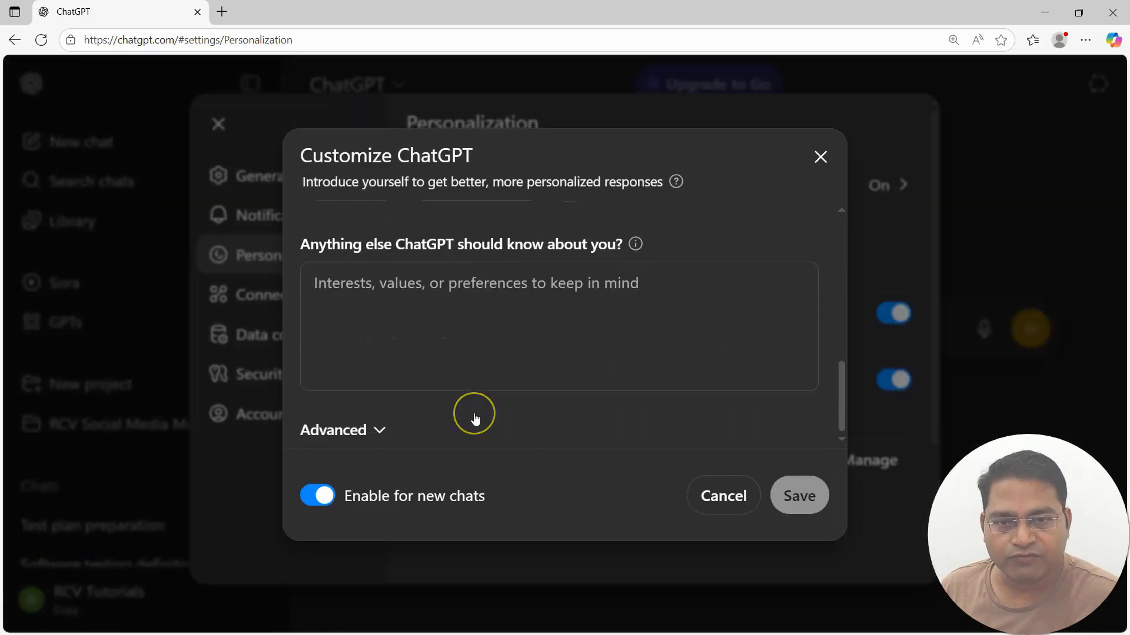
scroll(474, 415, up, 5)
click(826, 154)
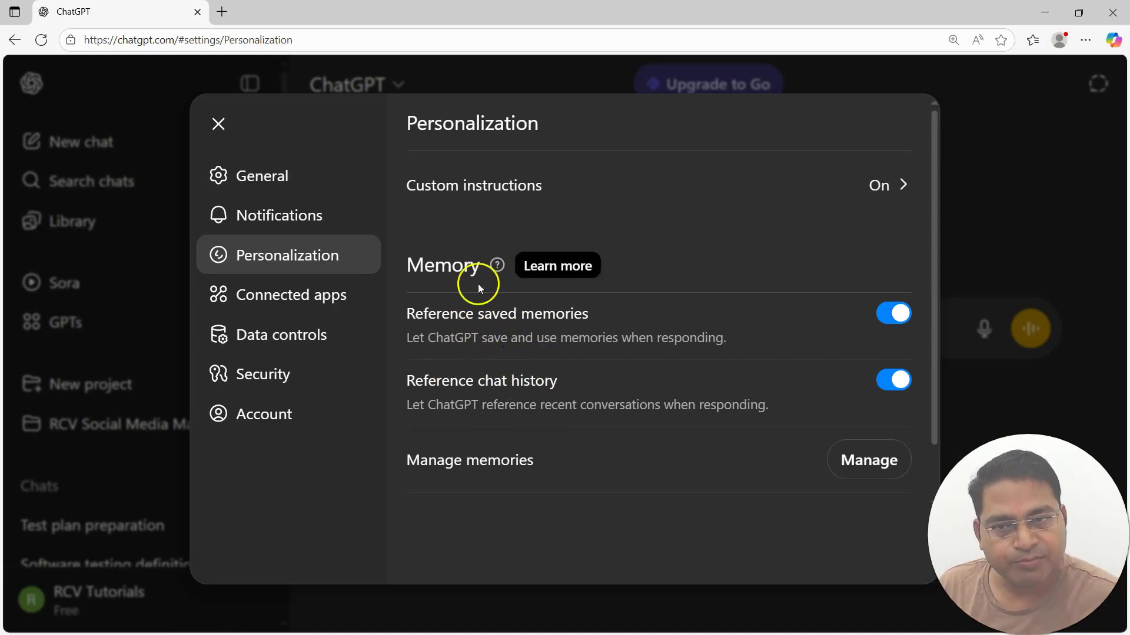
Review the connected file-upload apps and the model improvement options in the data controls, leaving them as they are
click(270, 302)
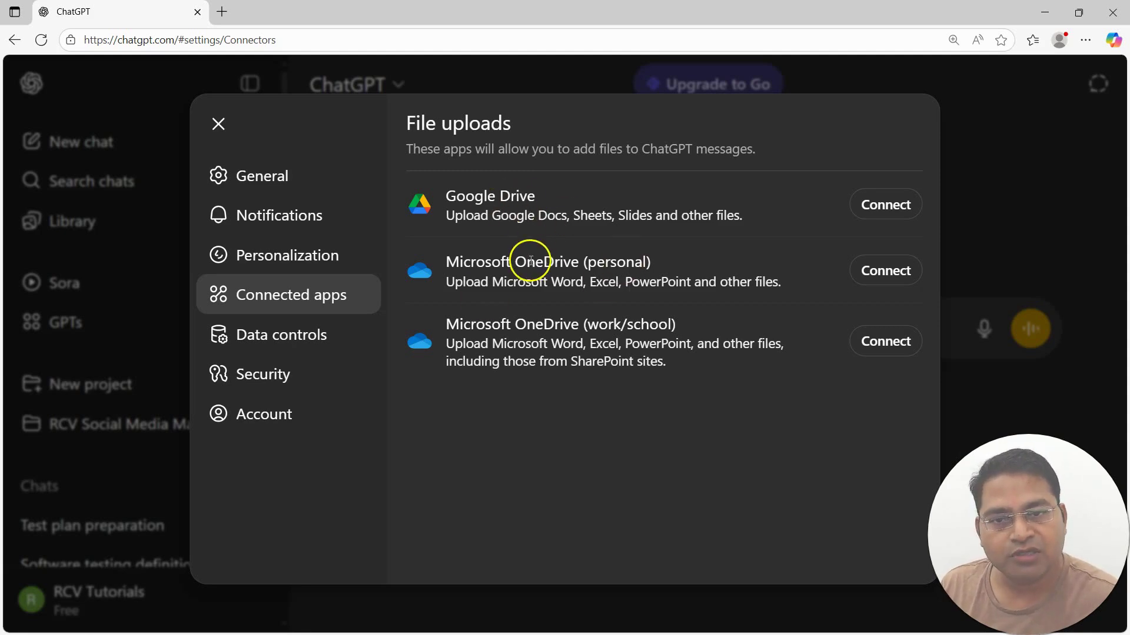
click(309, 335)
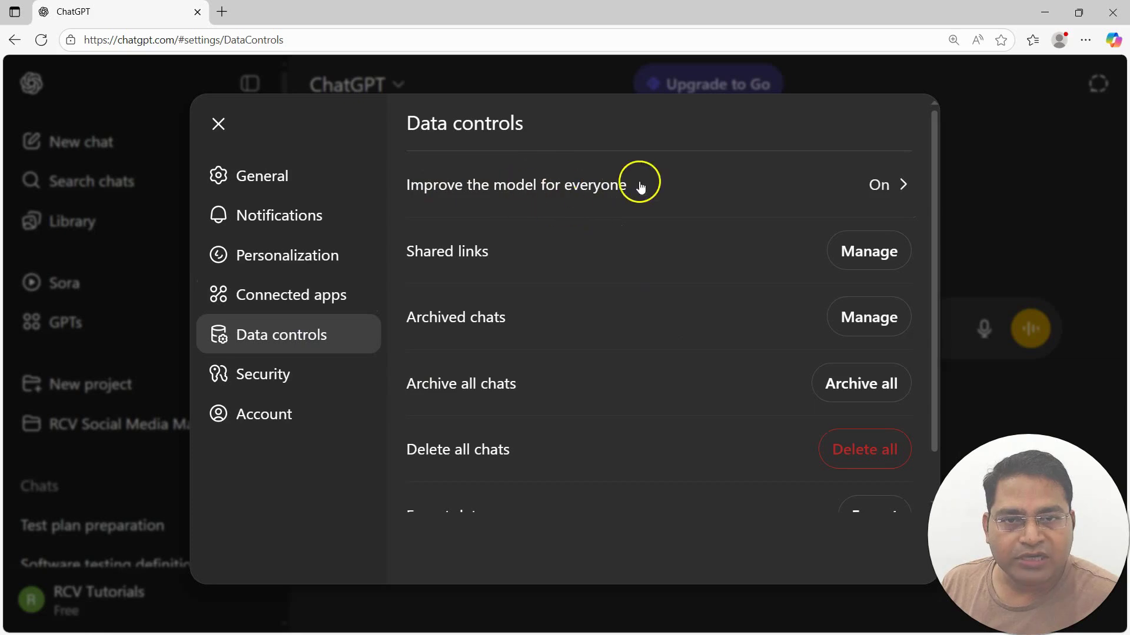
click(895, 188)
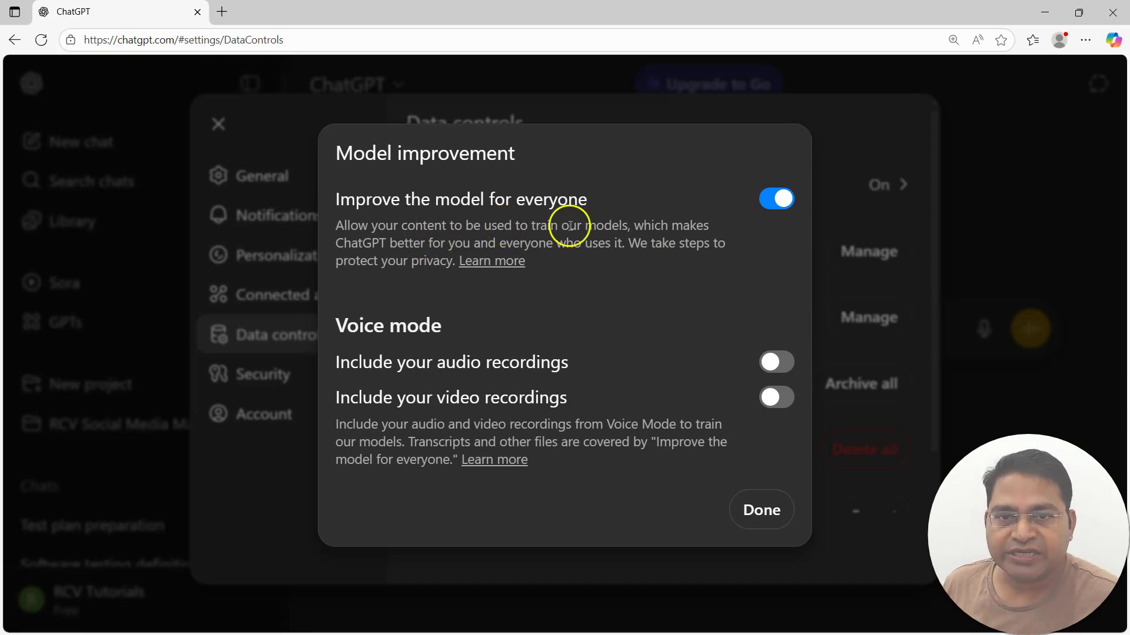
drag(335, 226, 675, 267)
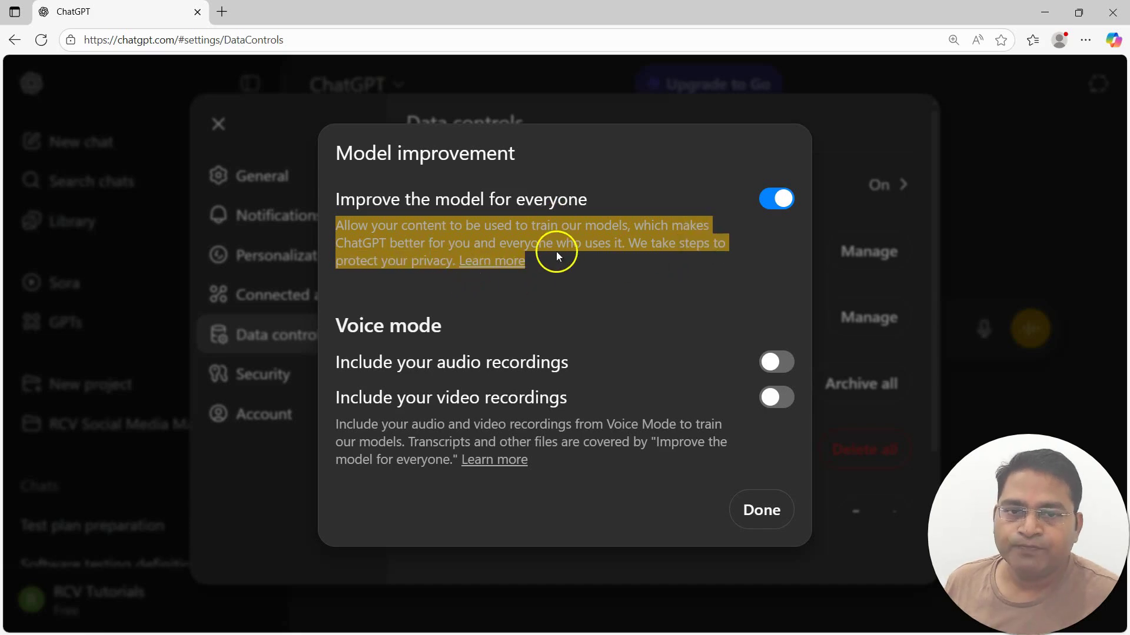
click(577, 252)
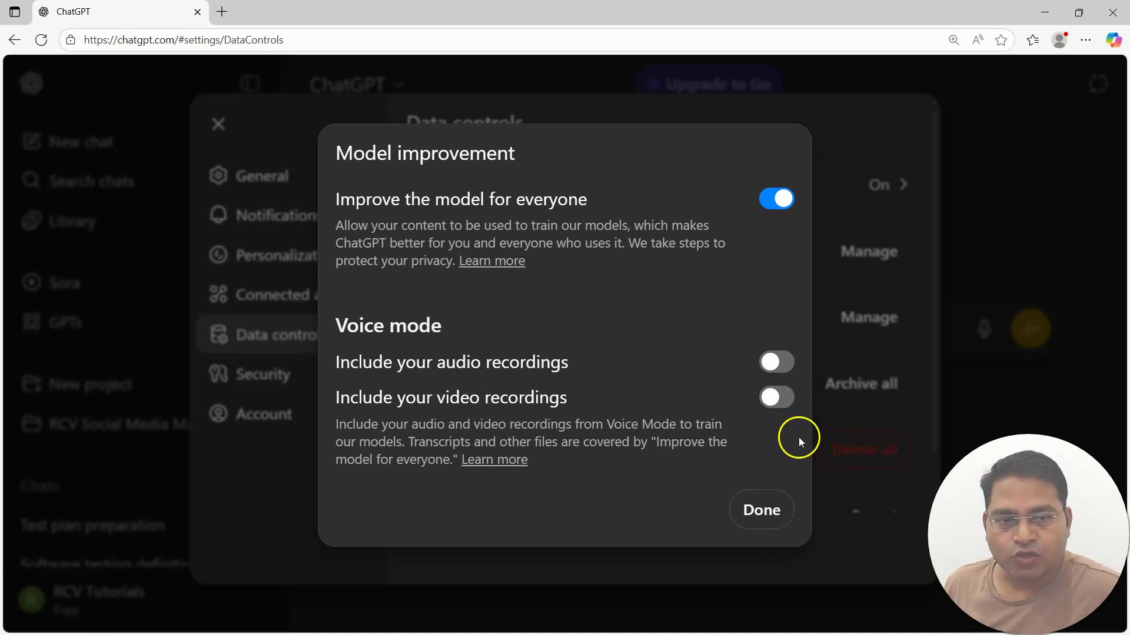
click(857, 468)
Open the security settings, try to turn on multi-factor authentication, and return to the security settings
click(297, 382)
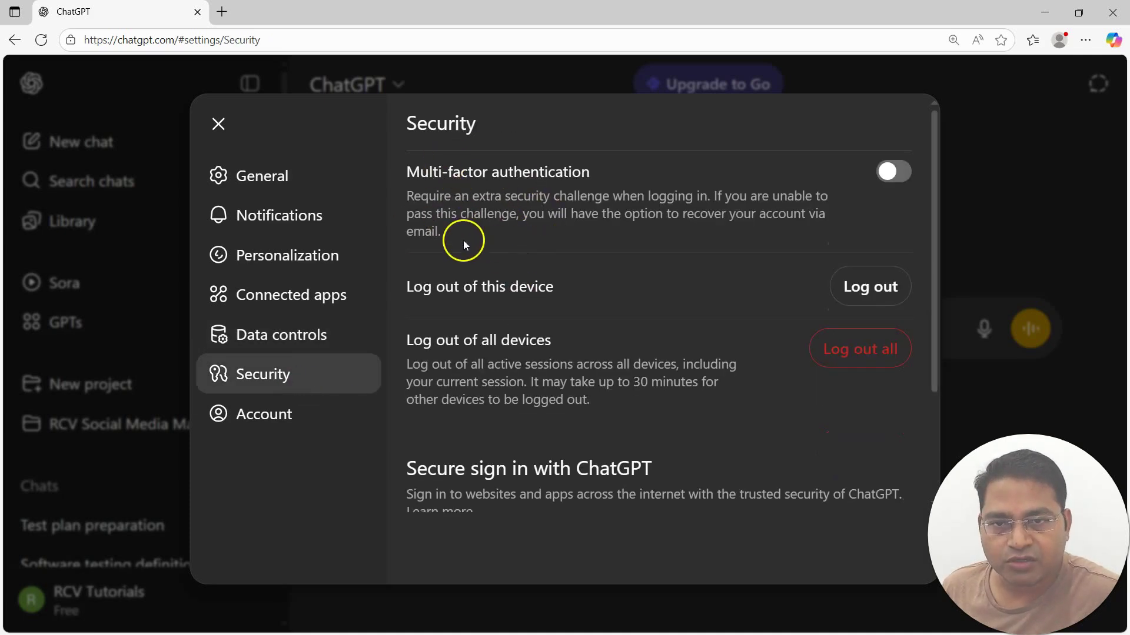
click(894, 172)
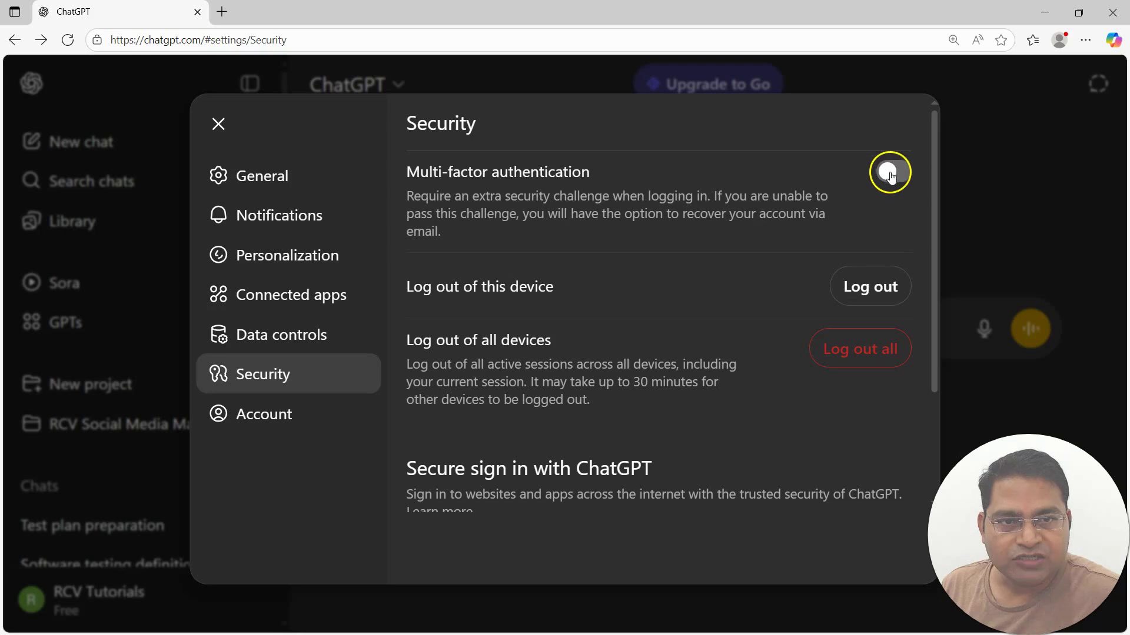
click(15, 40)
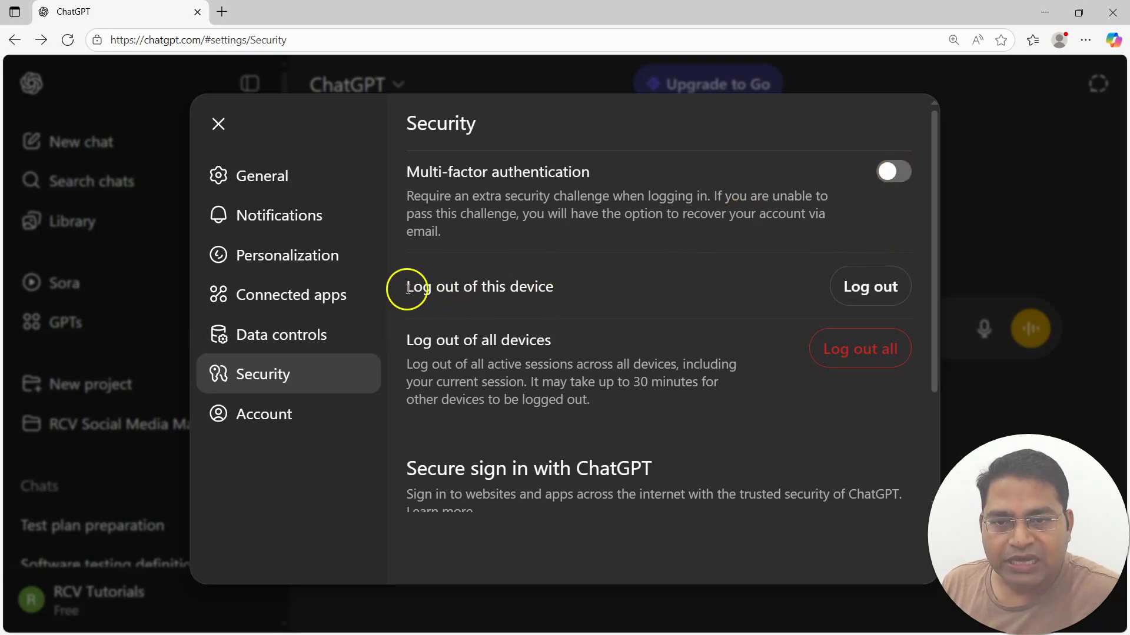
Review the options for logging out of this device and all devices, and the secure sign-in section of the security settings
drag(409, 290, 556, 292)
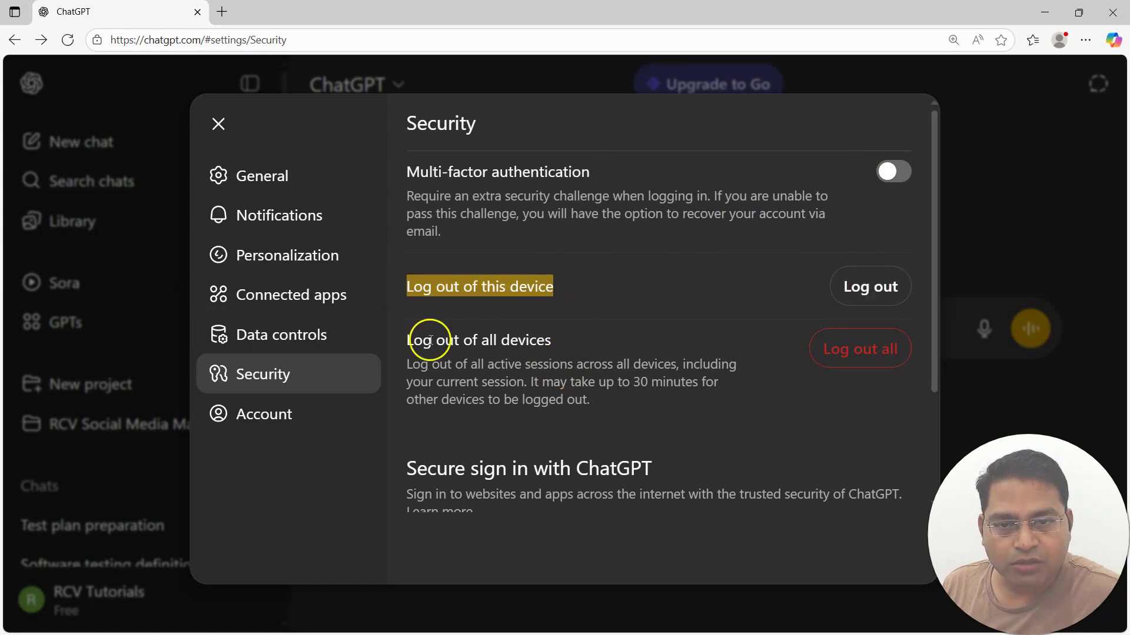
drag(410, 341, 583, 399)
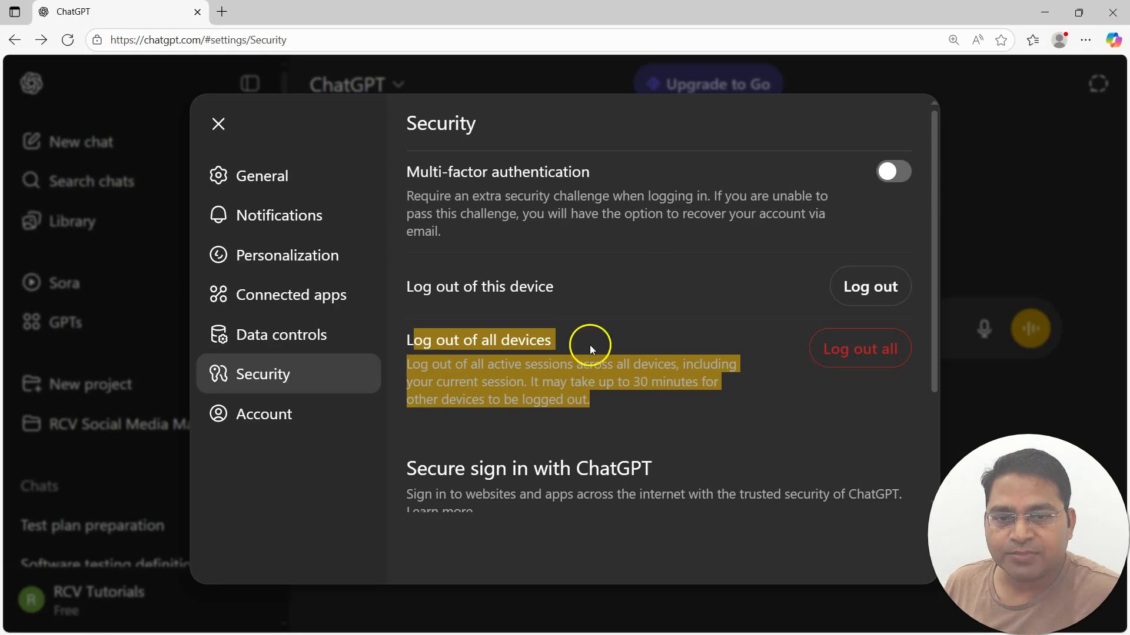
click(599, 406)
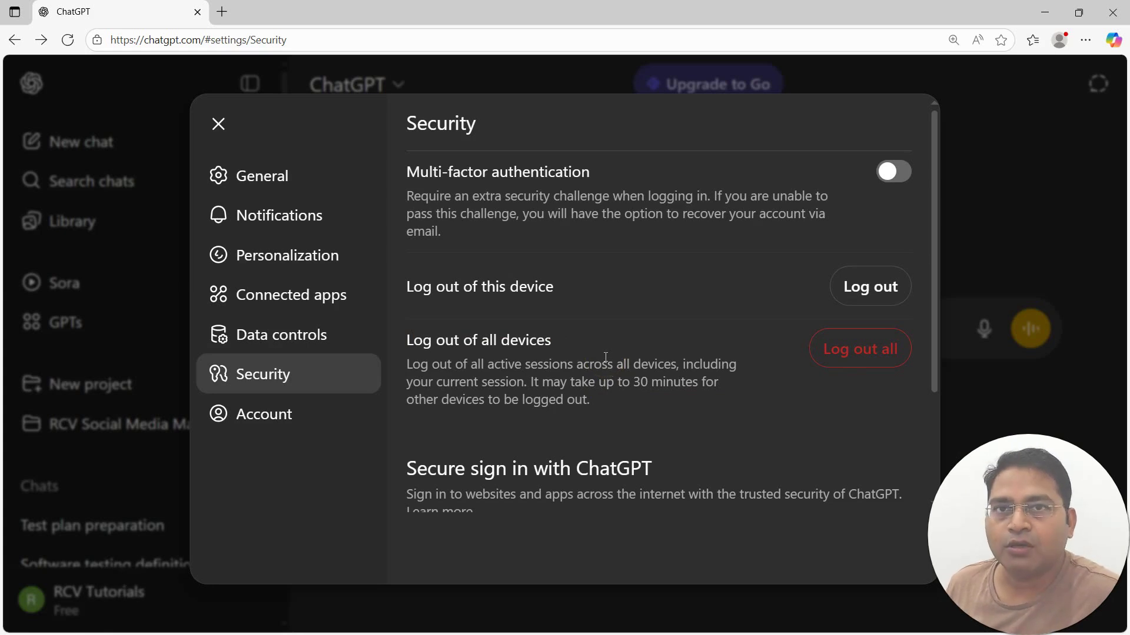
scroll(637, 422, down, 3)
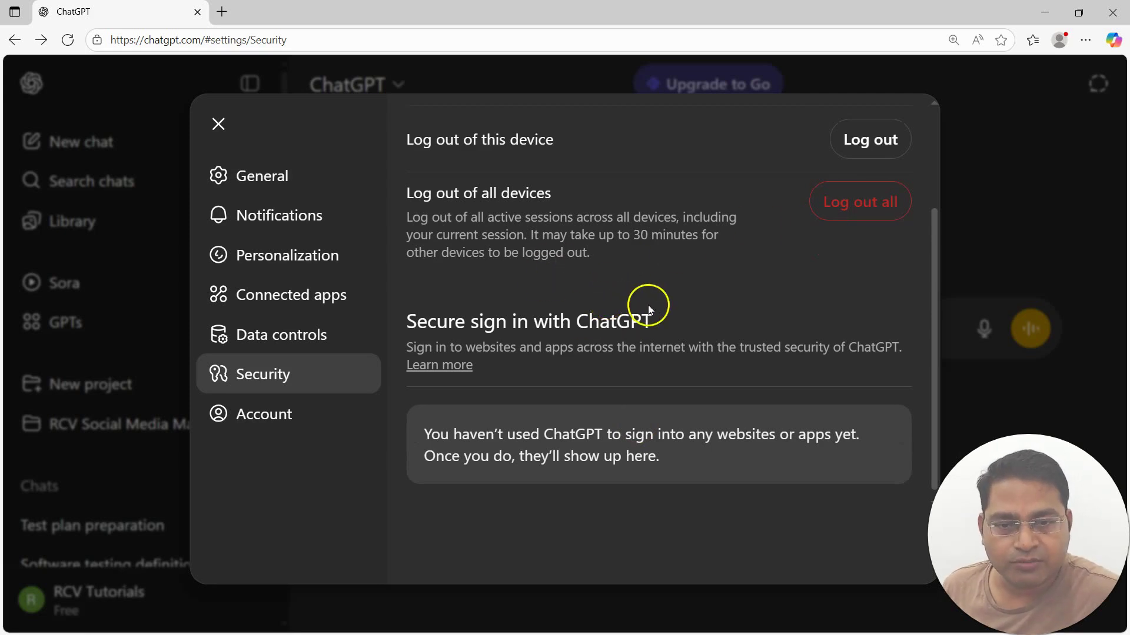
scroll(648, 305, down, 1)
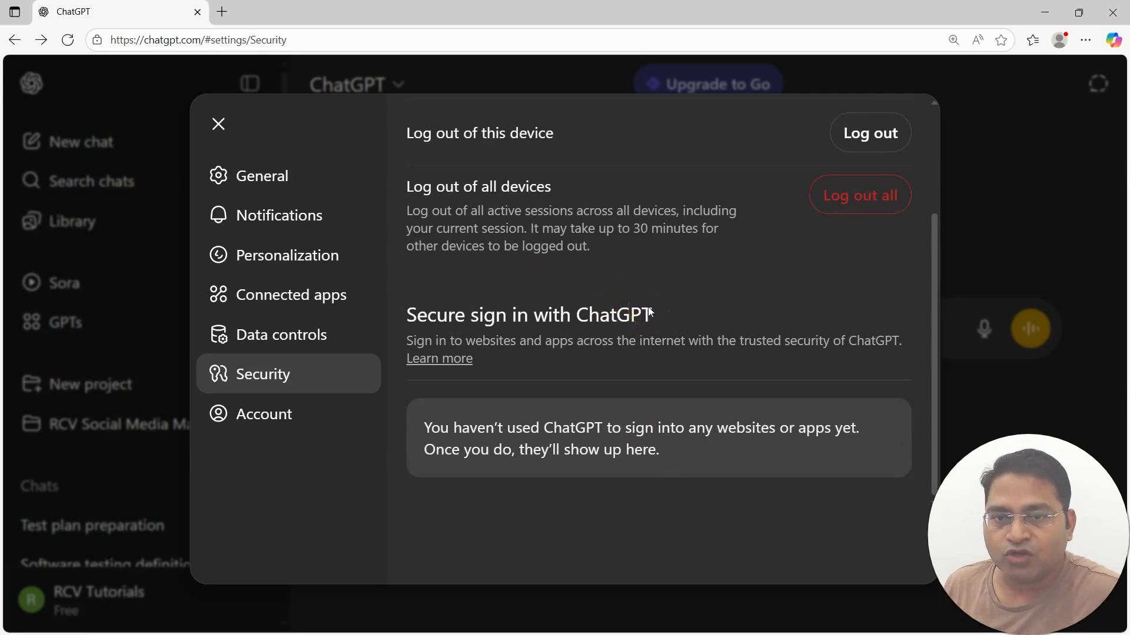
scroll(429, 335, up, 3)
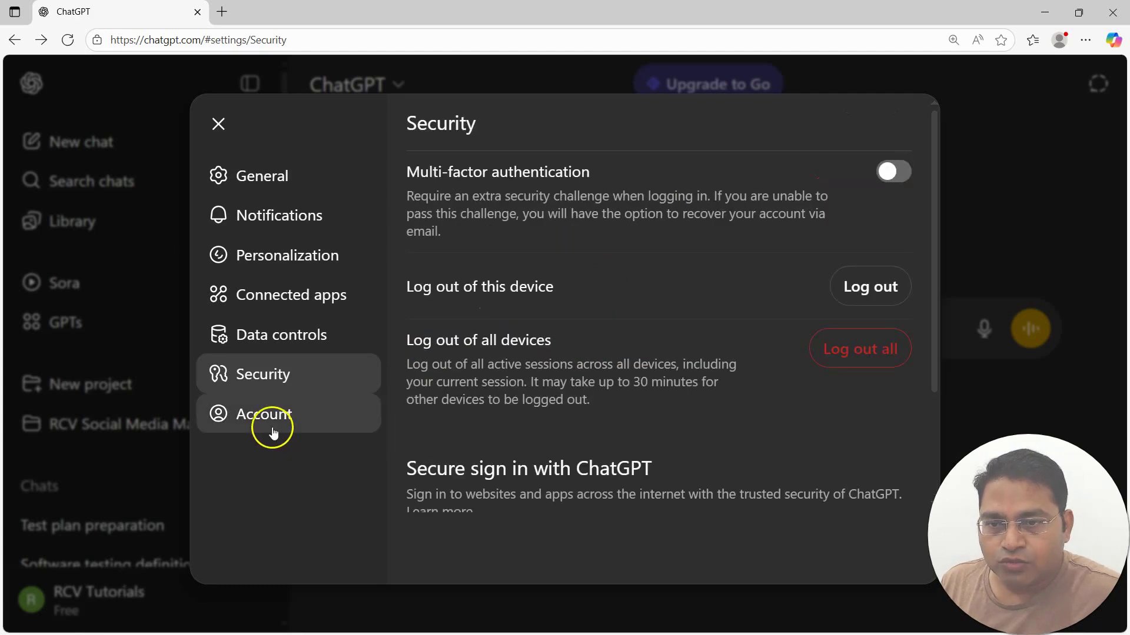
Open the account settings and review the Get ChatGPT Go upgrade offer
click(273, 433)
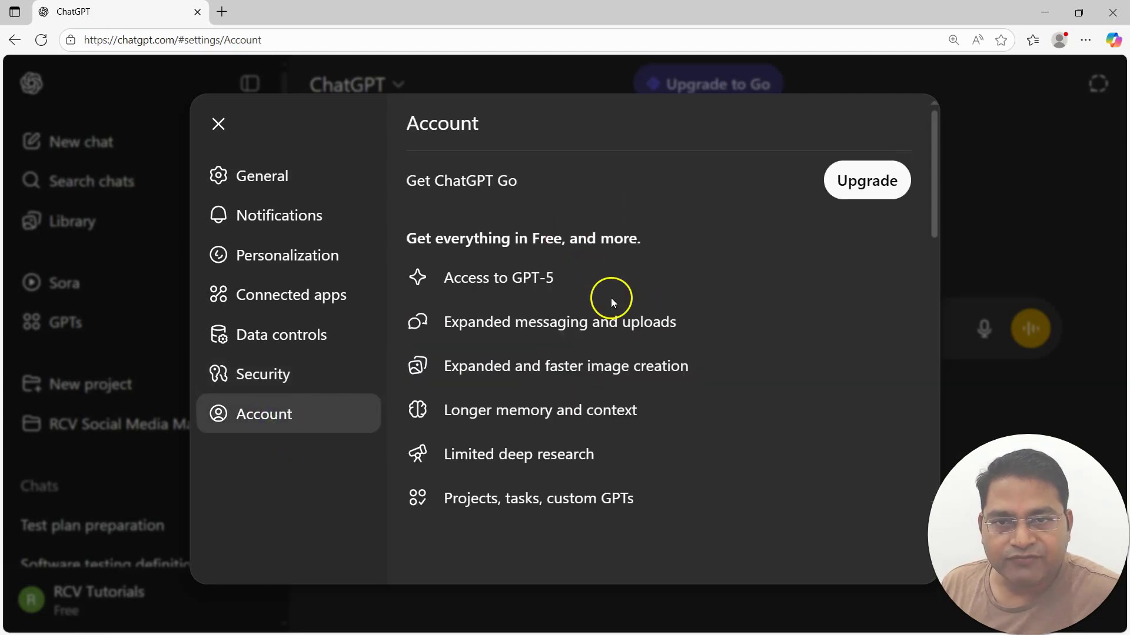
click(409, 183)
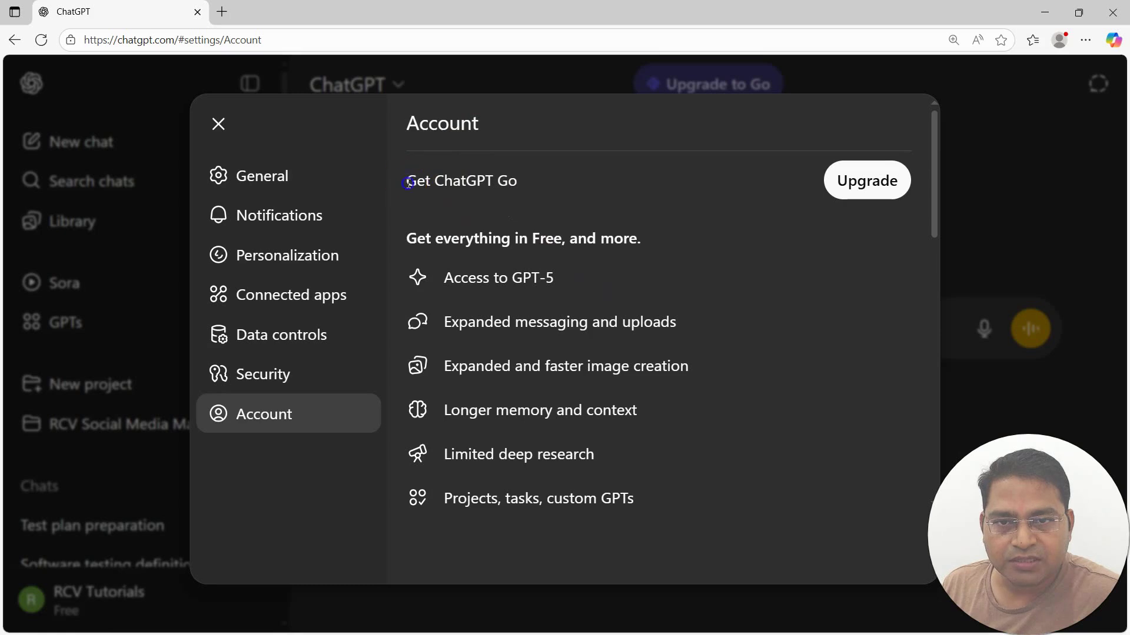
drag(409, 183, 553, 189)
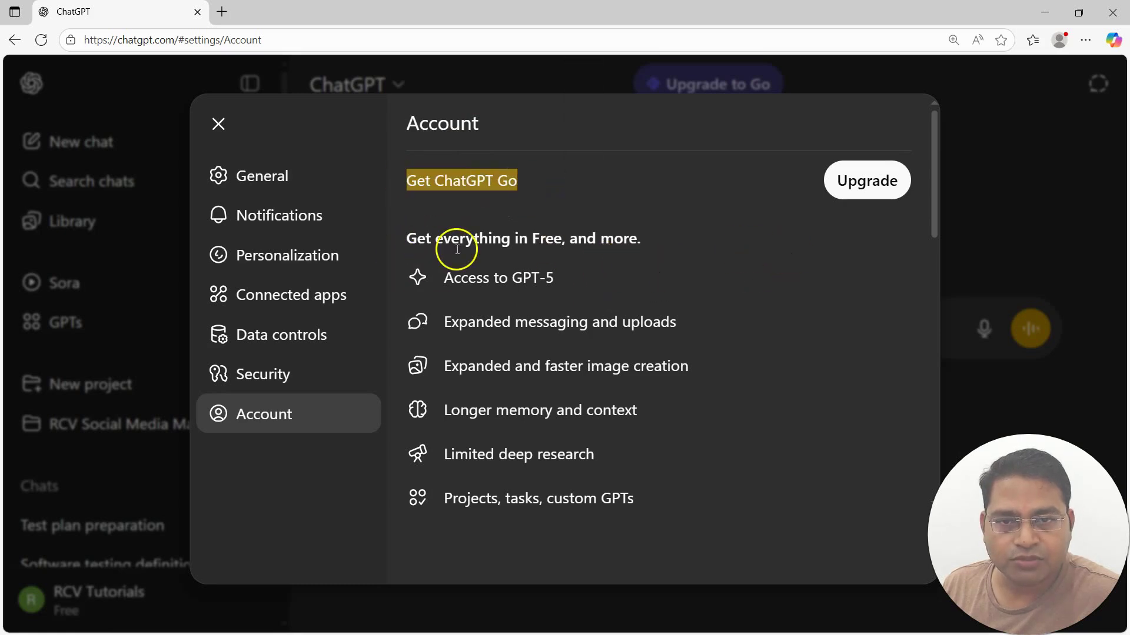
scroll(656, 234, down, 1)
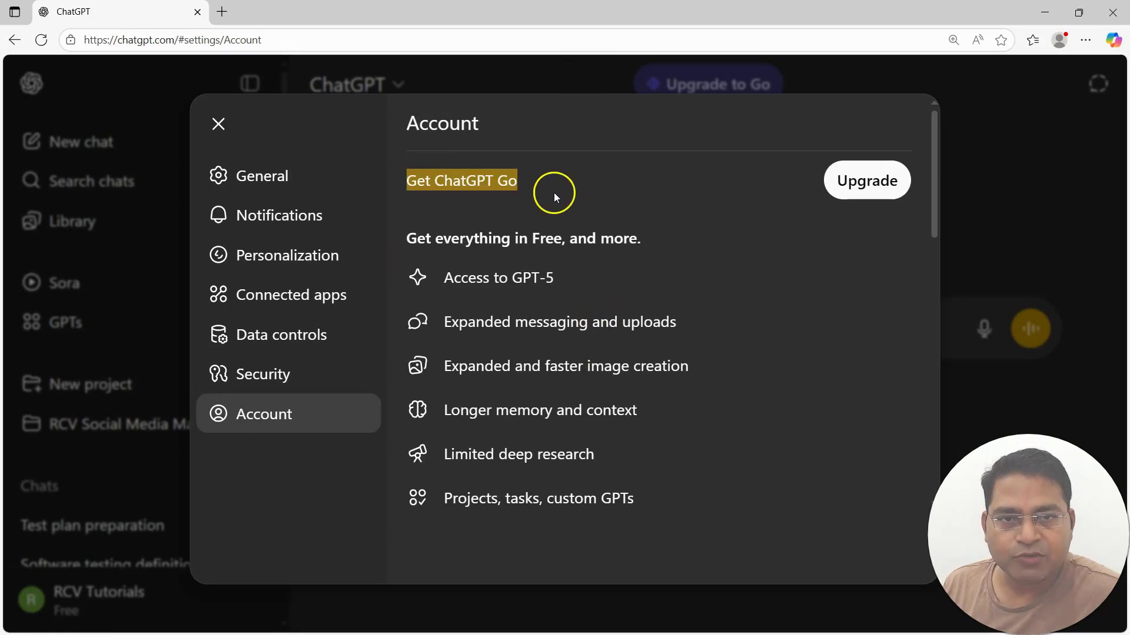
click(553, 192)
drag(412, 186, 527, 184)
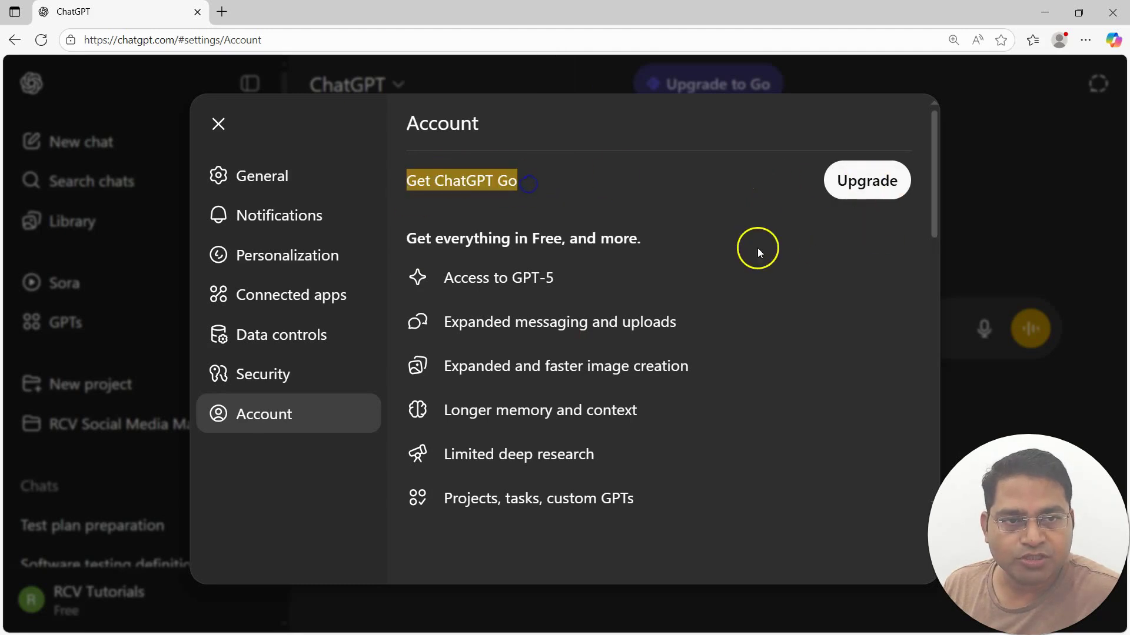
Review the account deletion and GPT builder profile options, including the domain choices for profile links, without choosing a domain
scroll(719, 360, down, 5)
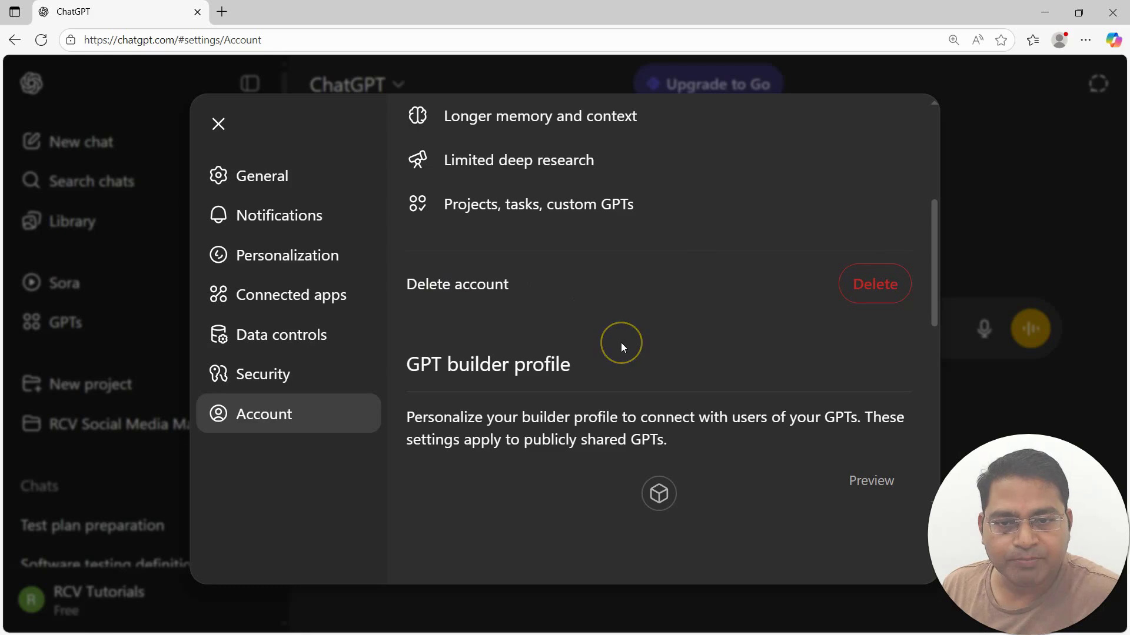
scroll(620, 342, down, 6)
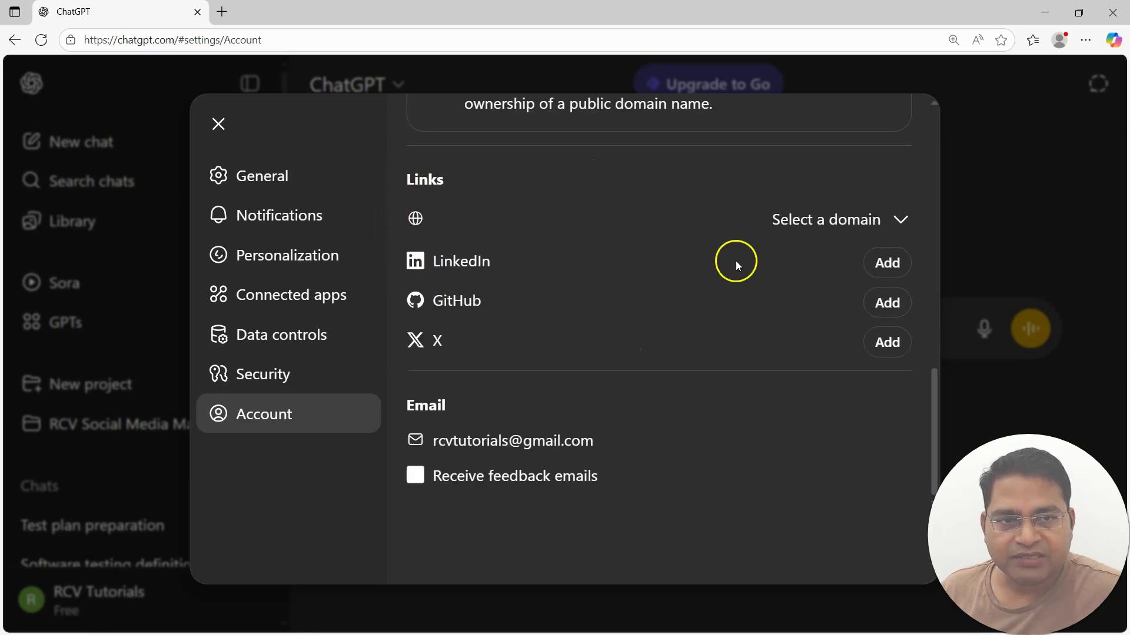
click(844, 219)
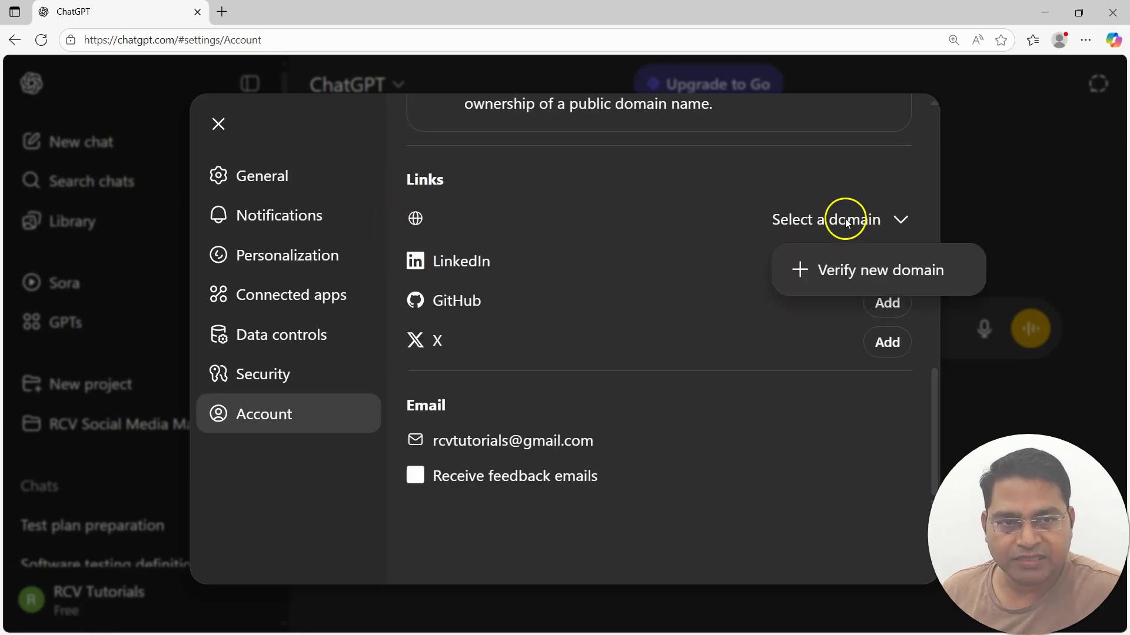
click(822, 219)
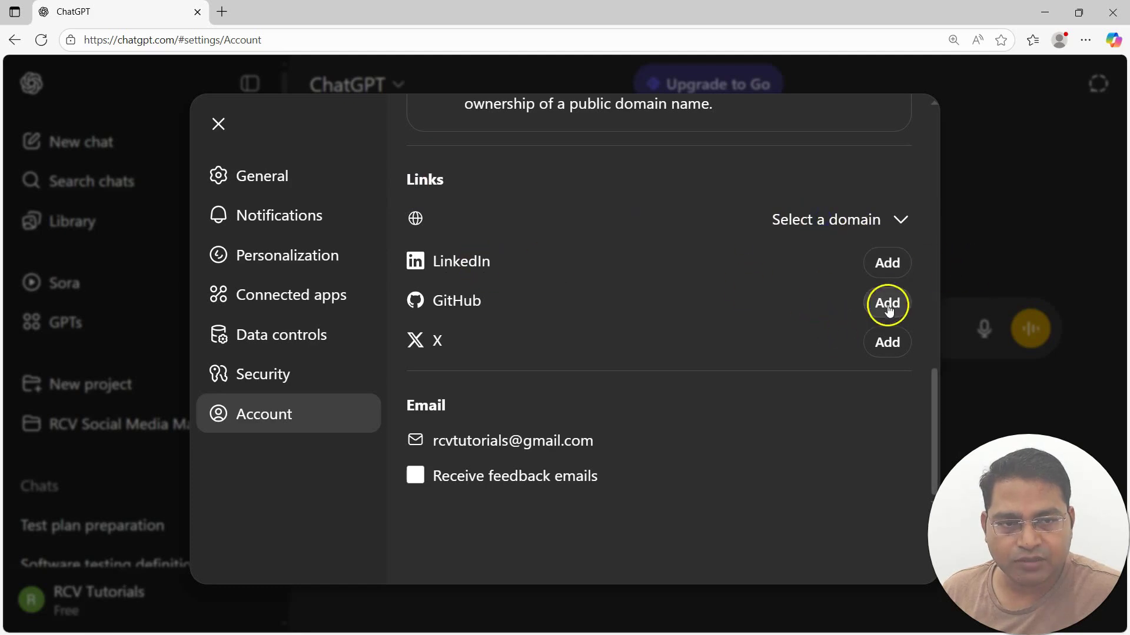
Turn on receiving feedback emails in the GPT builder profile
mouse_move(476, 478)
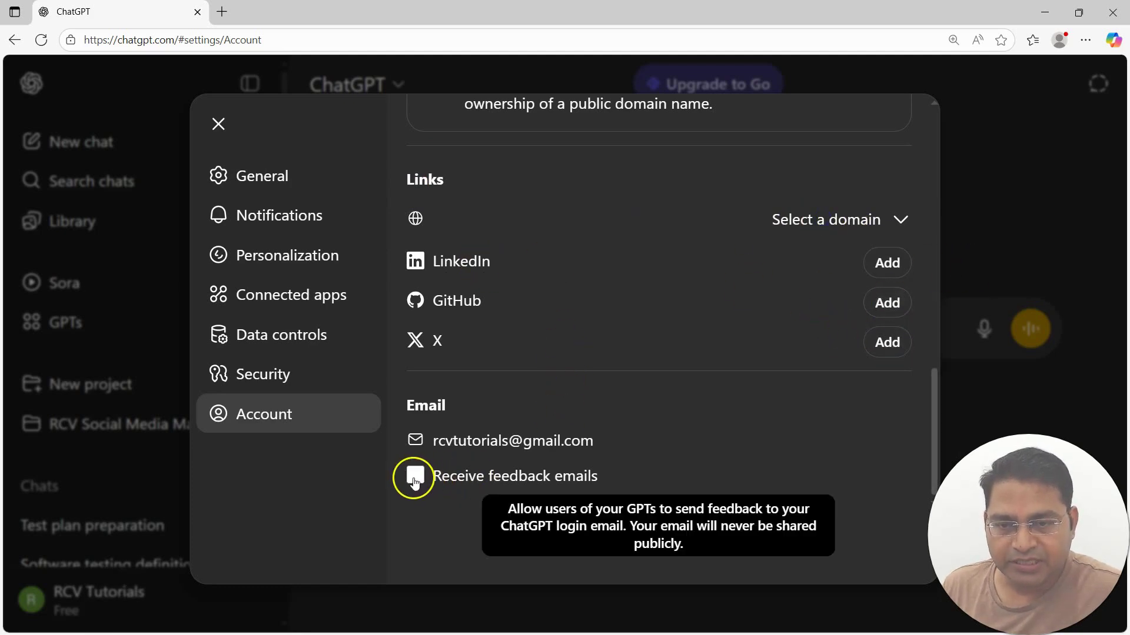
click(416, 481)
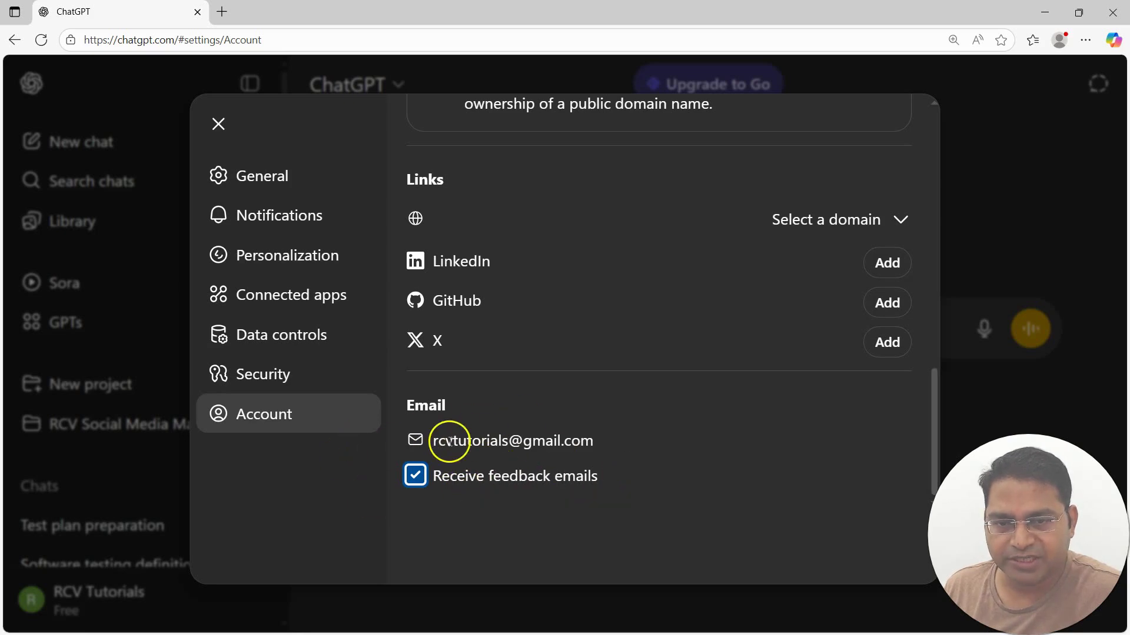
scroll(665, 434, up, 1)
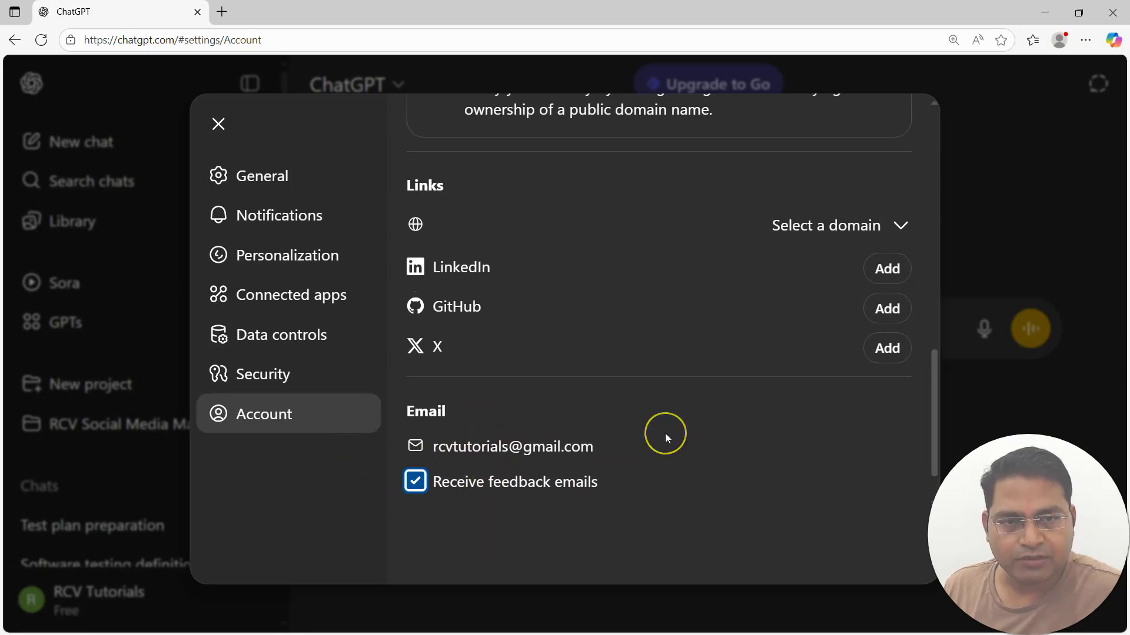
scroll(665, 433, up, 10)
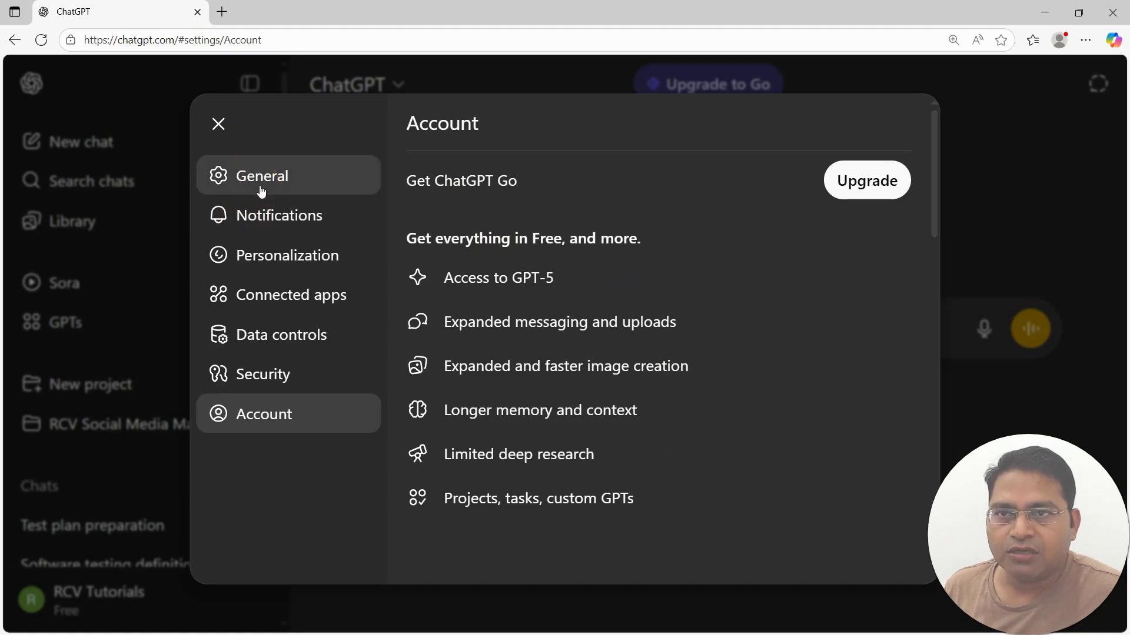
Return to the personalization settings and revisit the custom instructions and memory options, leaving them as they are
click(260, 408)
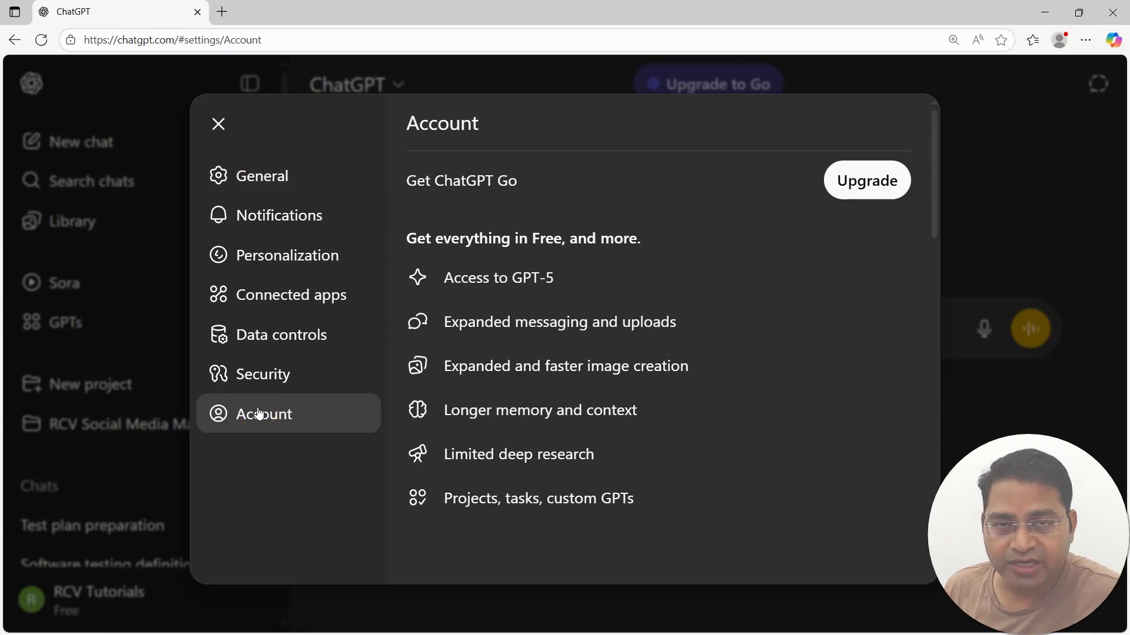
click(265, 176)
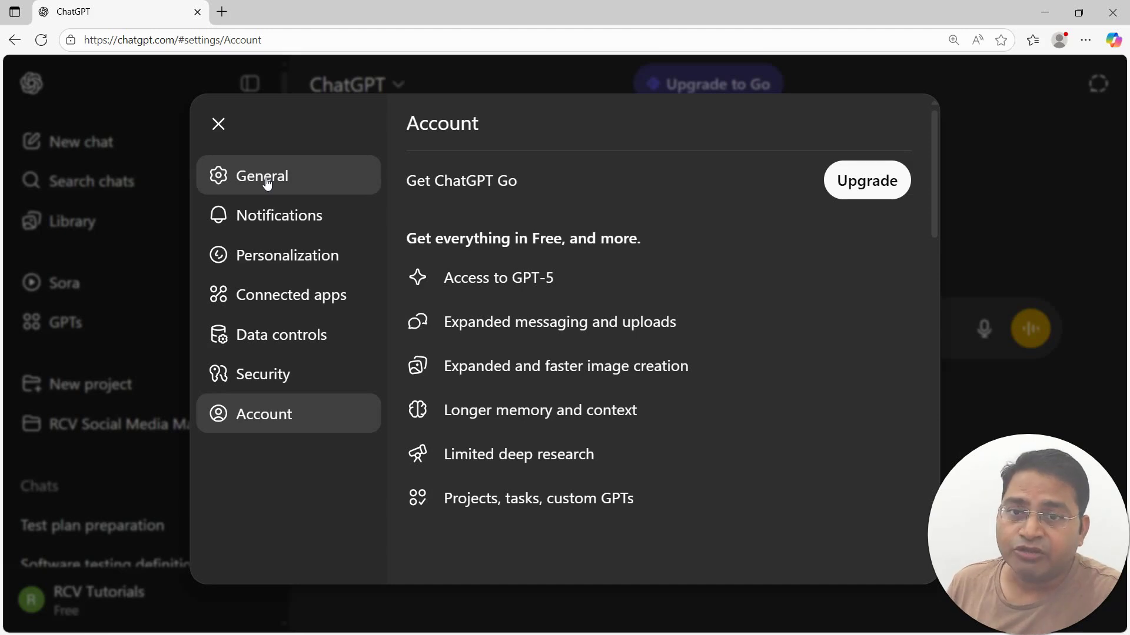
click(266, 263)
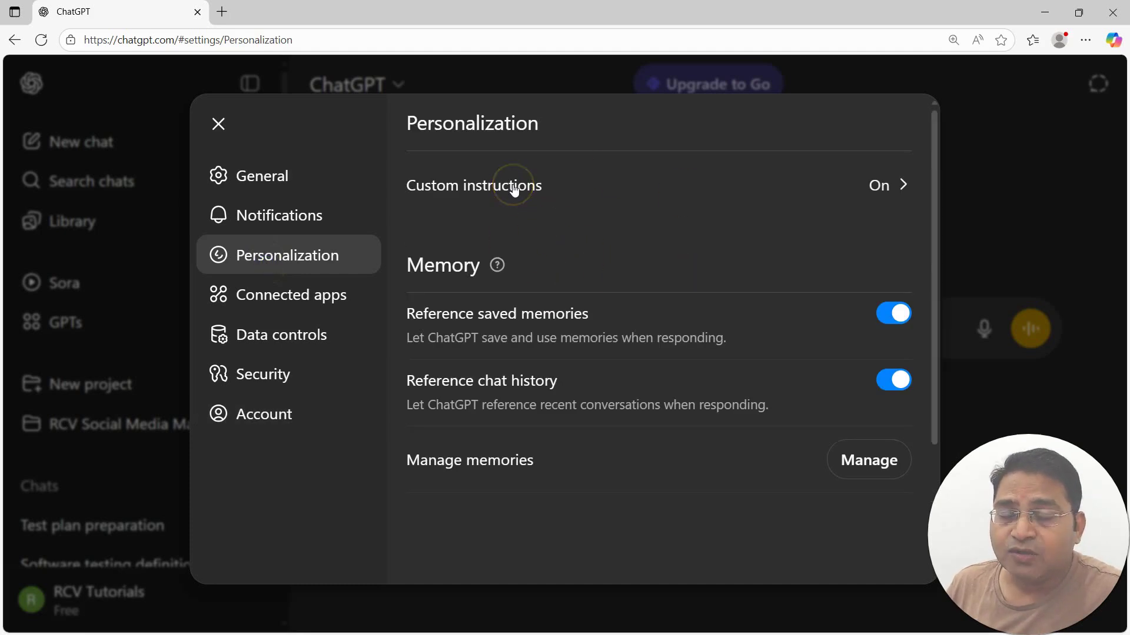
click(477, 342)
click(480, 323)
click(492, 221)
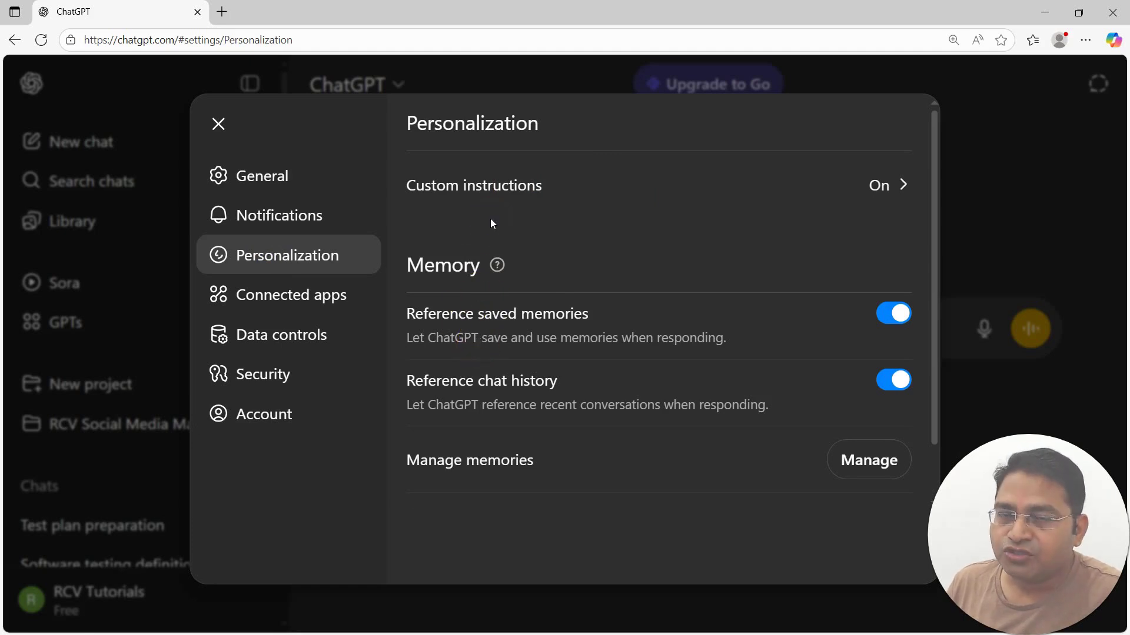